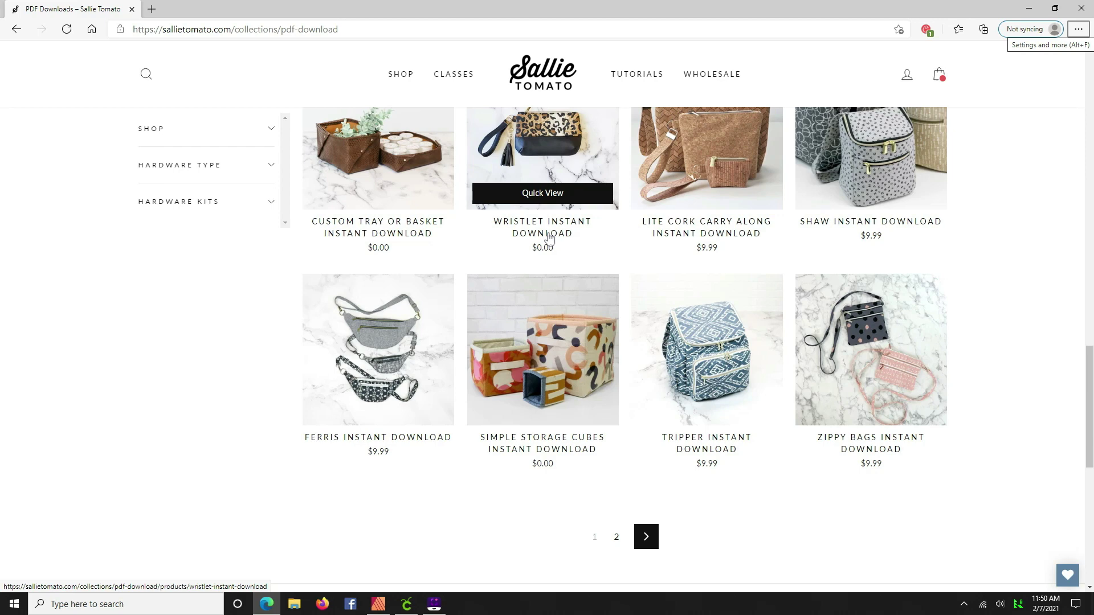
Step: Switch to Affinity Publisher and open the PDF "Sally Tomato LST141 Wrislet Free Pattern" from the video-assets folder
key("alt+Tab")
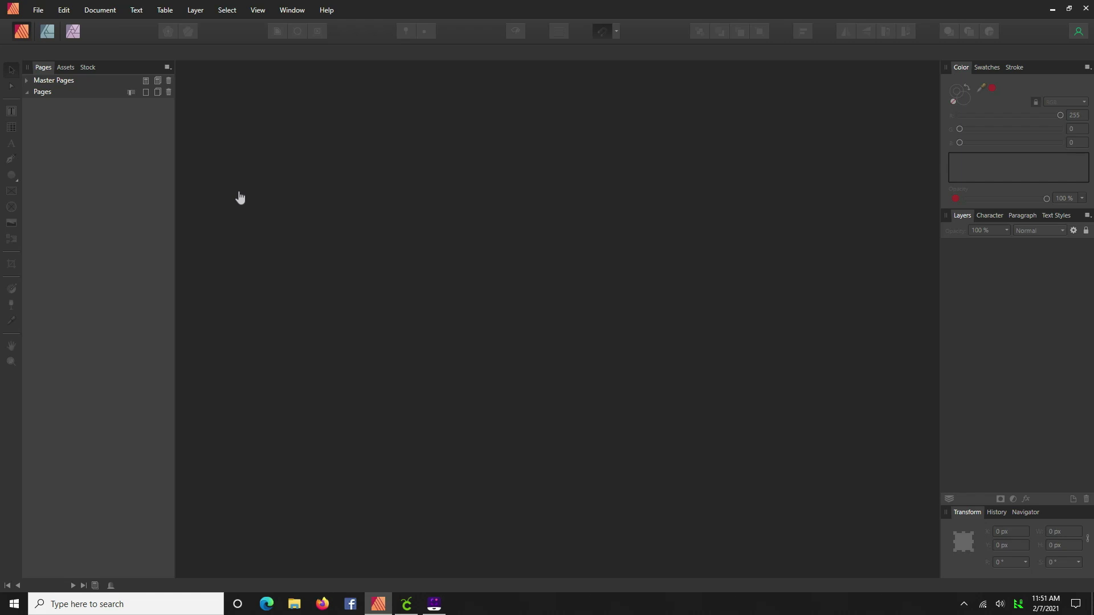
left_click(40, 10)
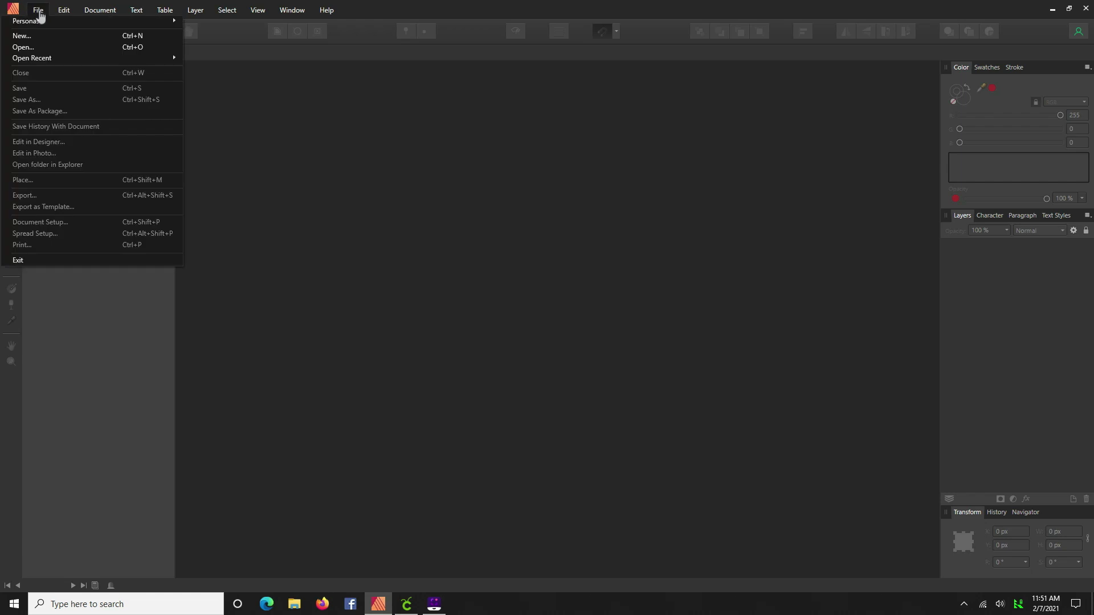
left_click(38, 53)
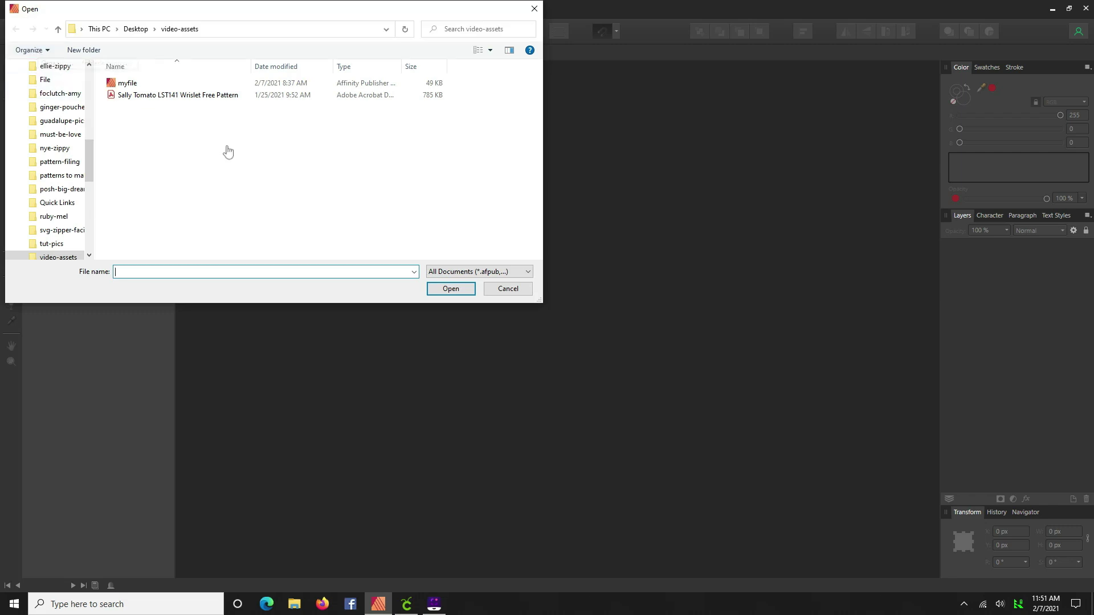
left_click(170, 98)
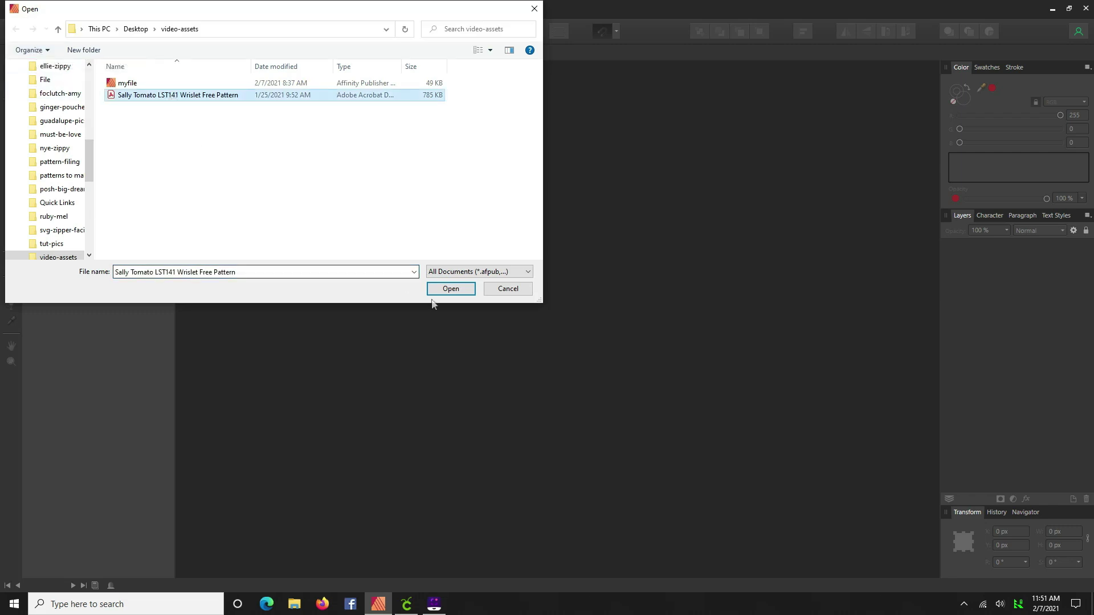
left_click(449, 290)
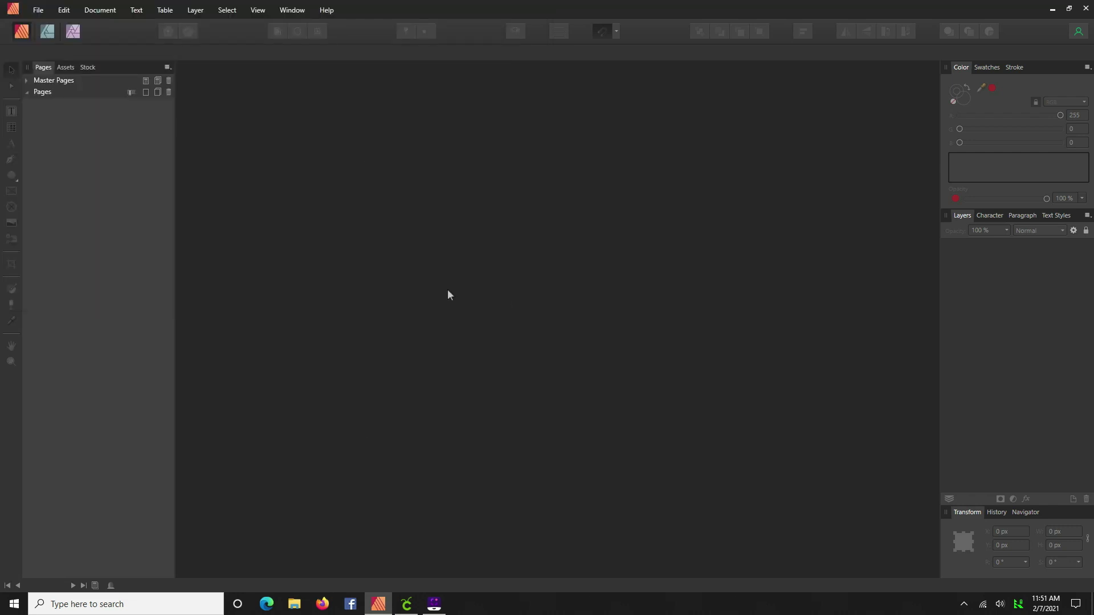
Step: Load only page 3 of the PDF with lines of text grouped into text frames, and dismiss the assigned-profile notice
left_click(386, 303)
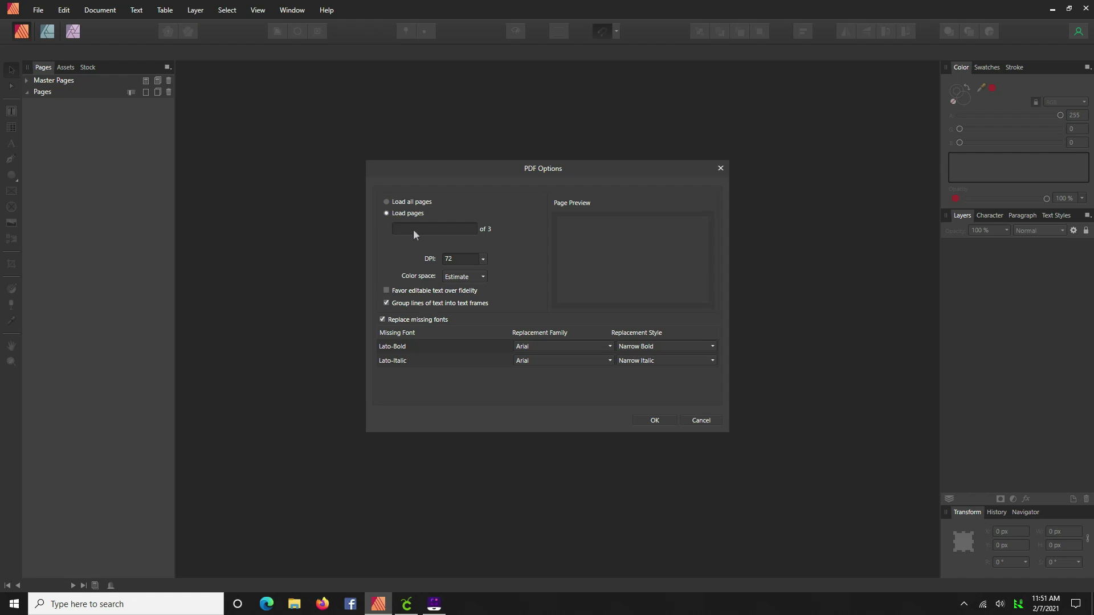
left_click(413, 230)
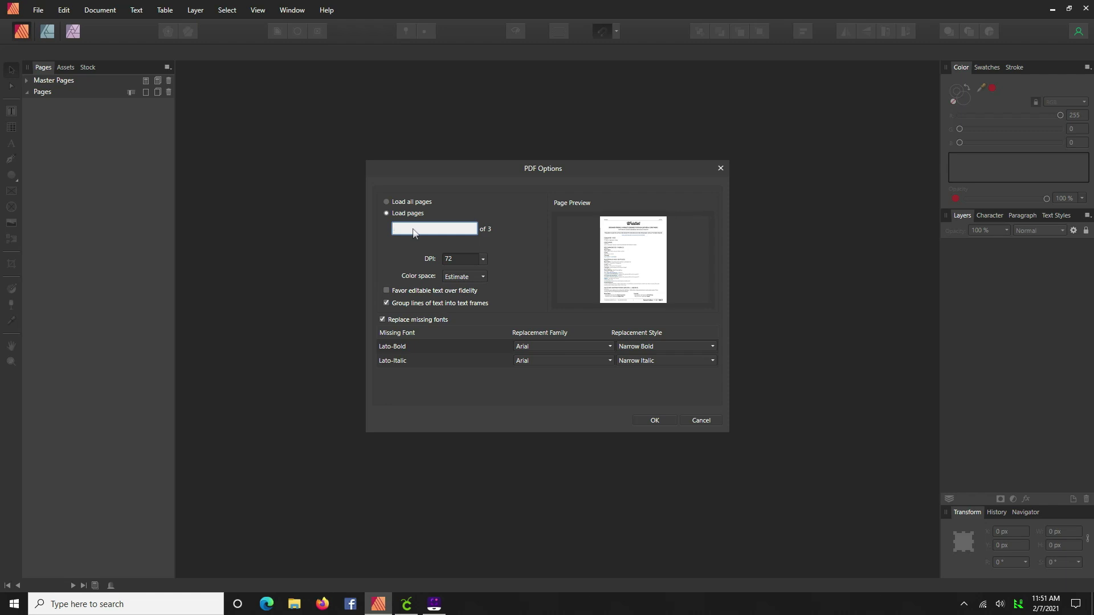
type("3")
left_click(655, 420)
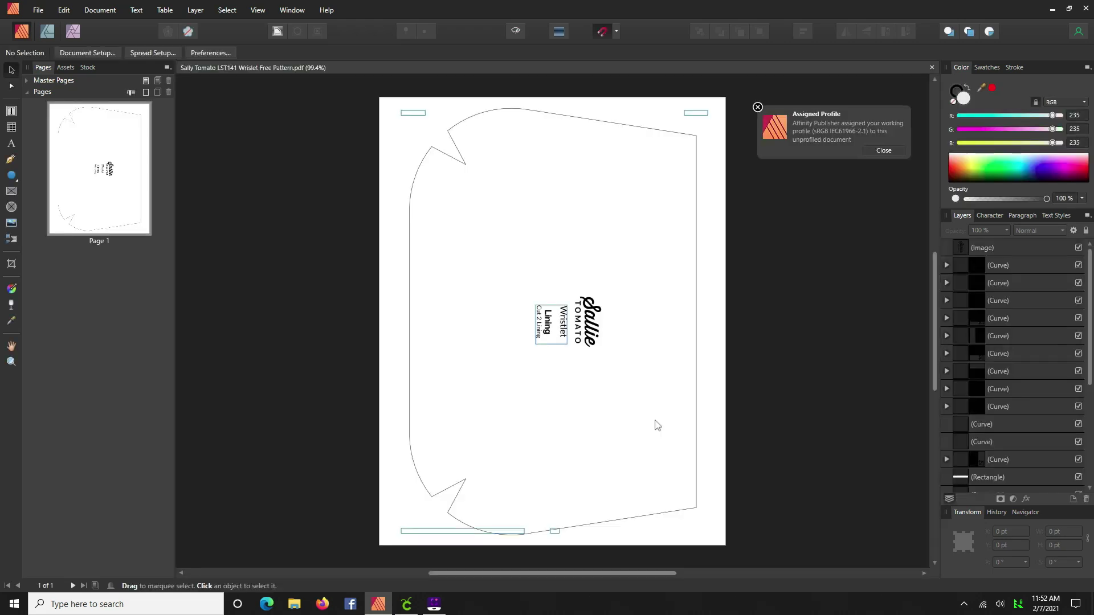
left_click(885, 151)
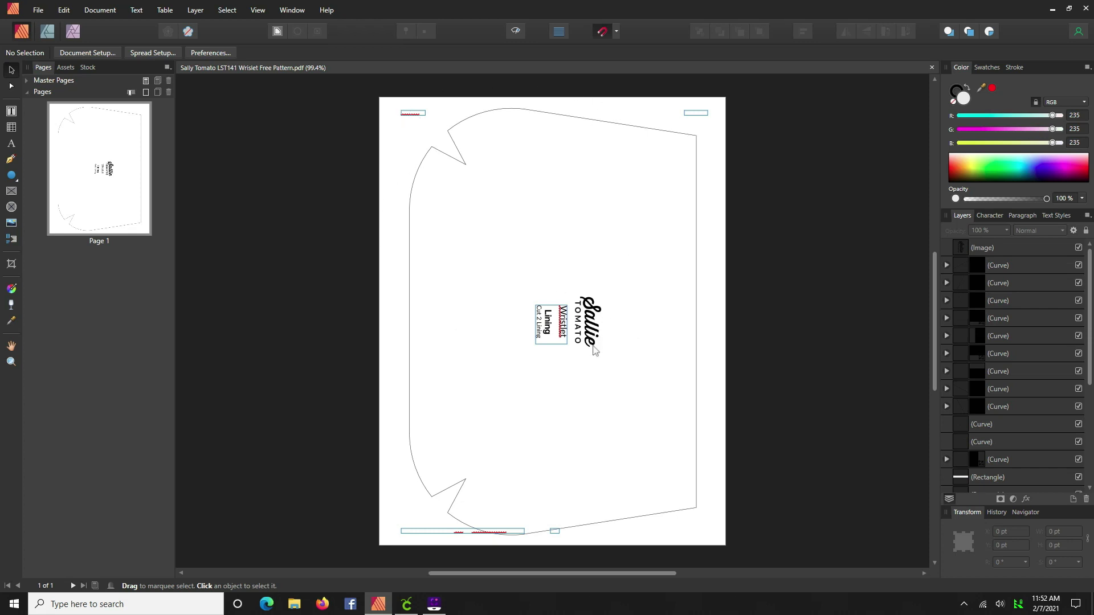
Step: Delete the page header: the white covering rectangle, the small Wristlet title, the horizontal line and the LST141 label
left_click(411, 118)
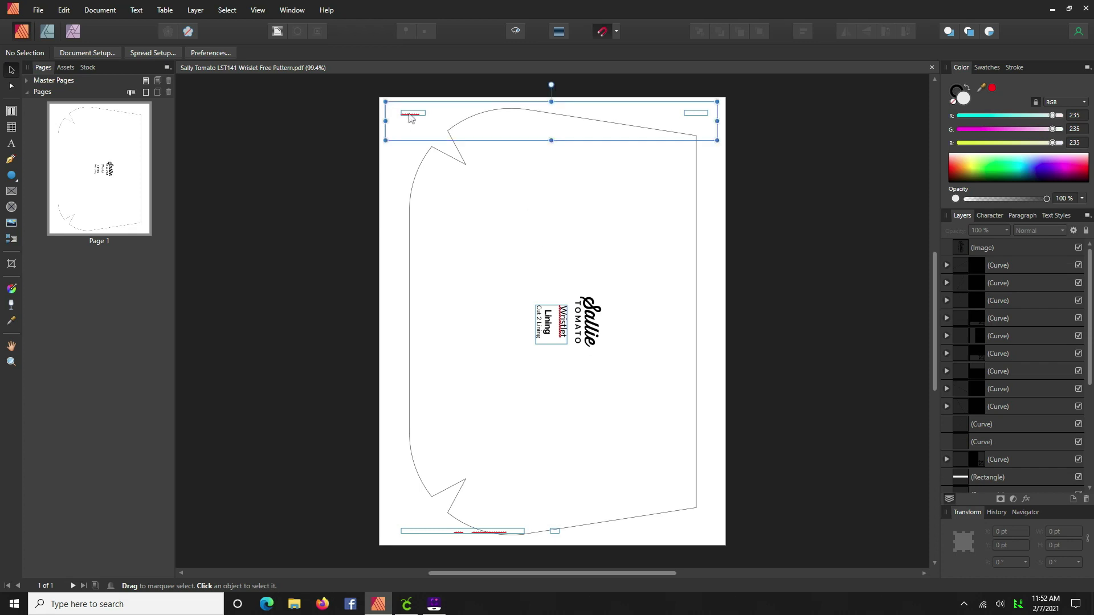
double_click(411, 118)
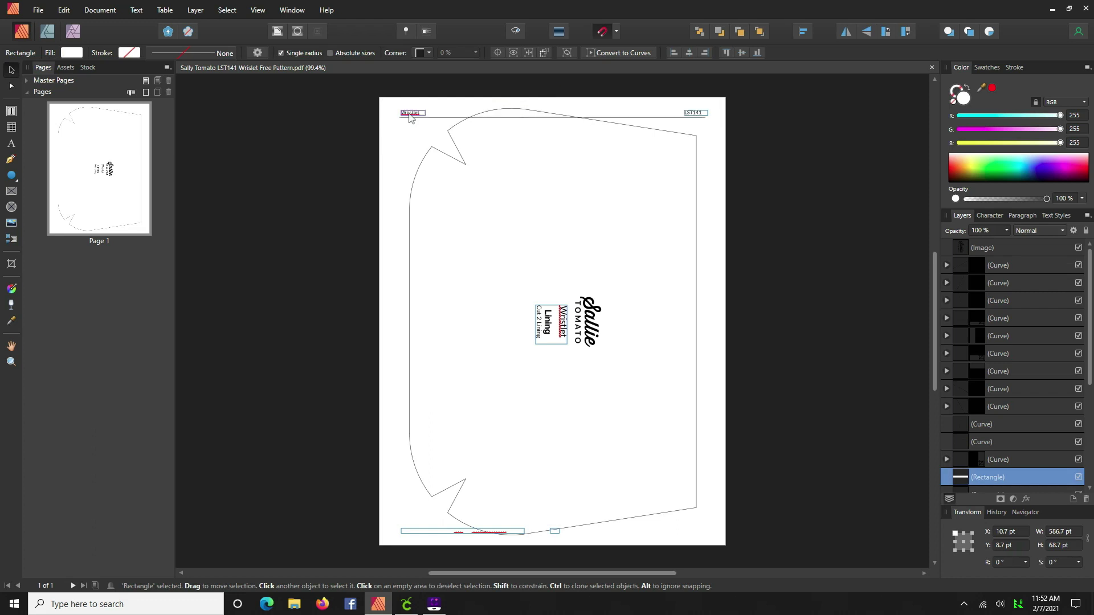
left_click(412, 118)
left_click(414, 113)
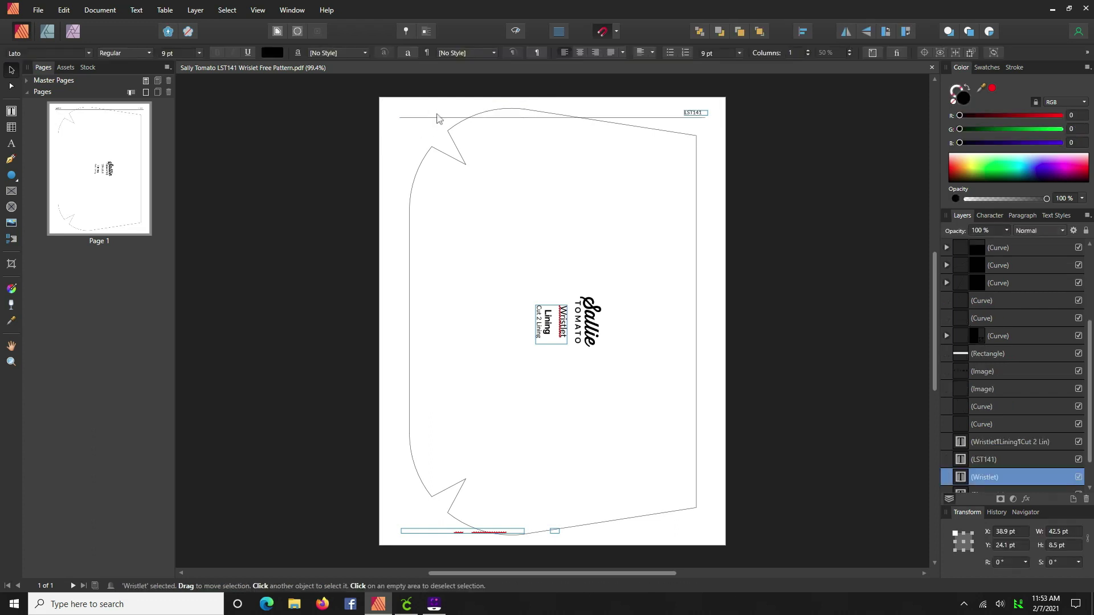
left_click(435, 123)
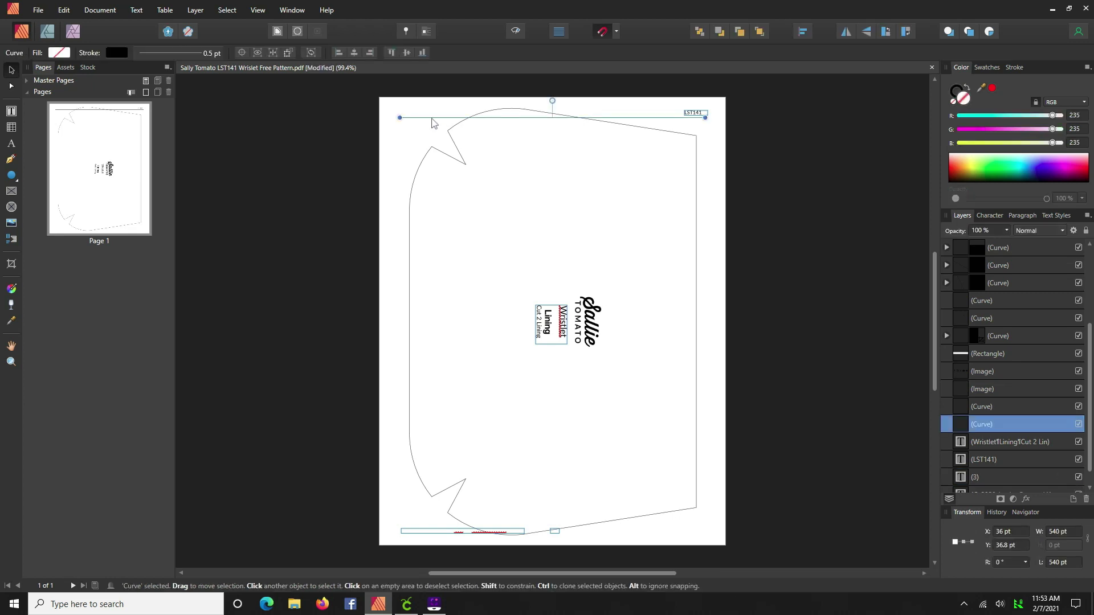
key("Delete")
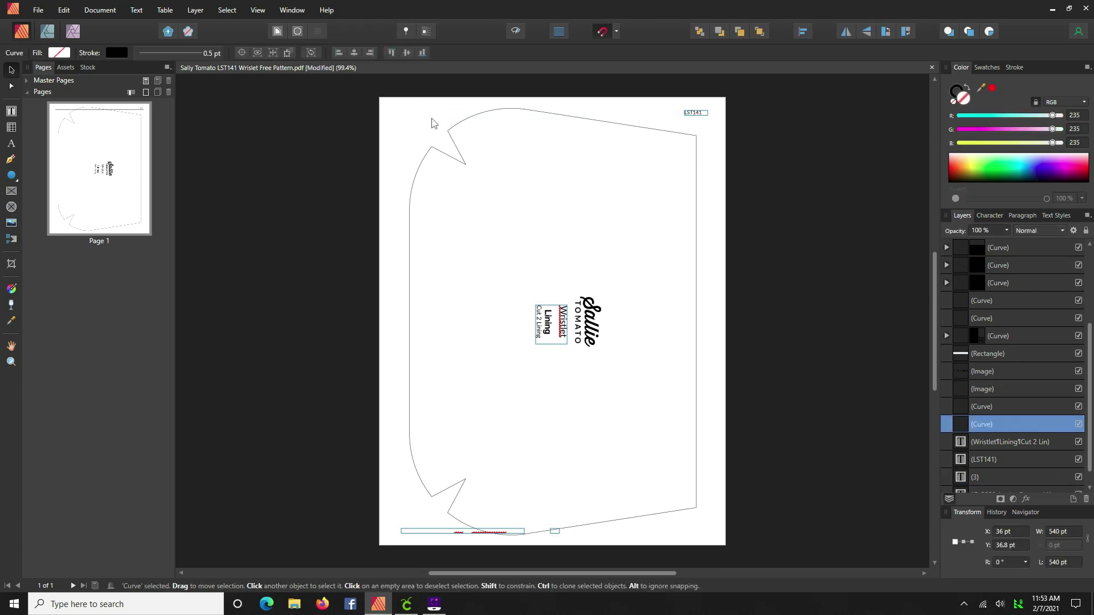
left_click(687, 118)
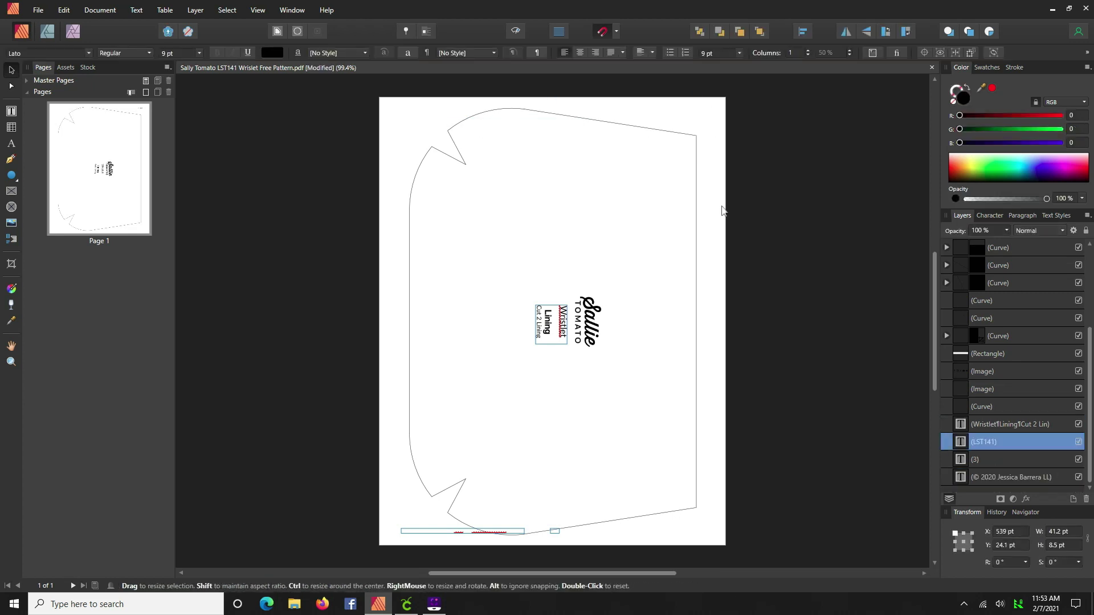
key("Delete")
Step: Delete the white rectangle covering the footer, the "Connect & Share!" image and the copyright text
scroll(402, 537, "down", 2)
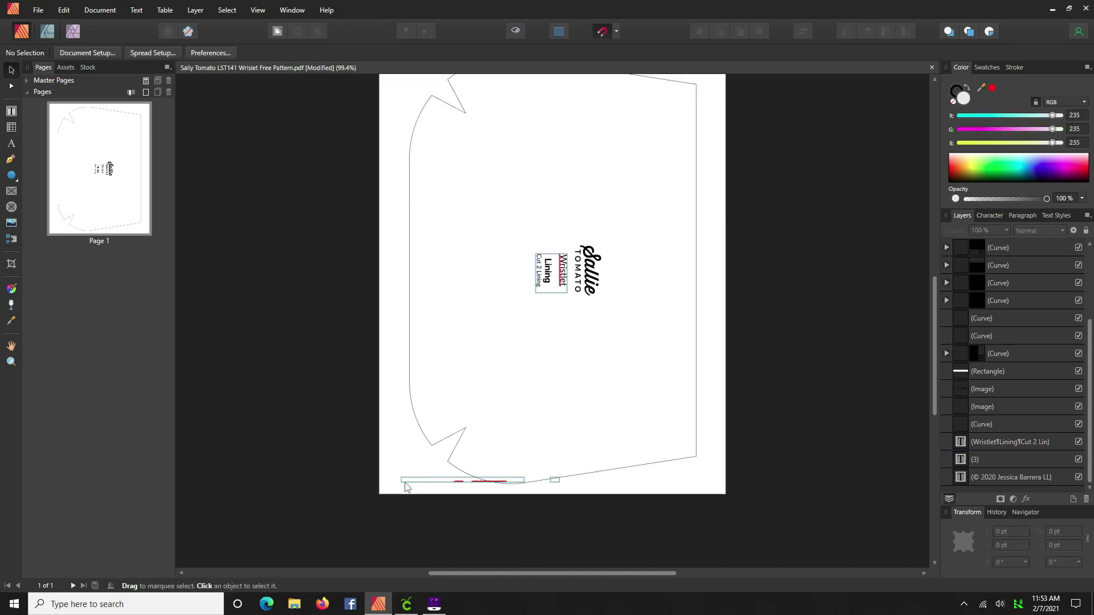
left_click(405, 486)
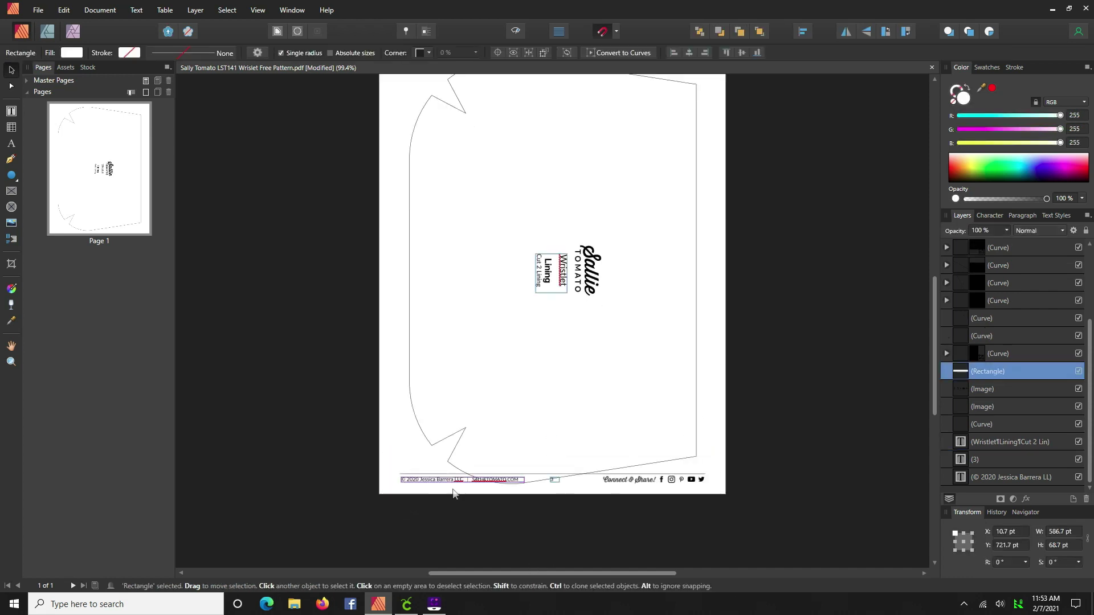
key("Delete")
left_click(619, 480)
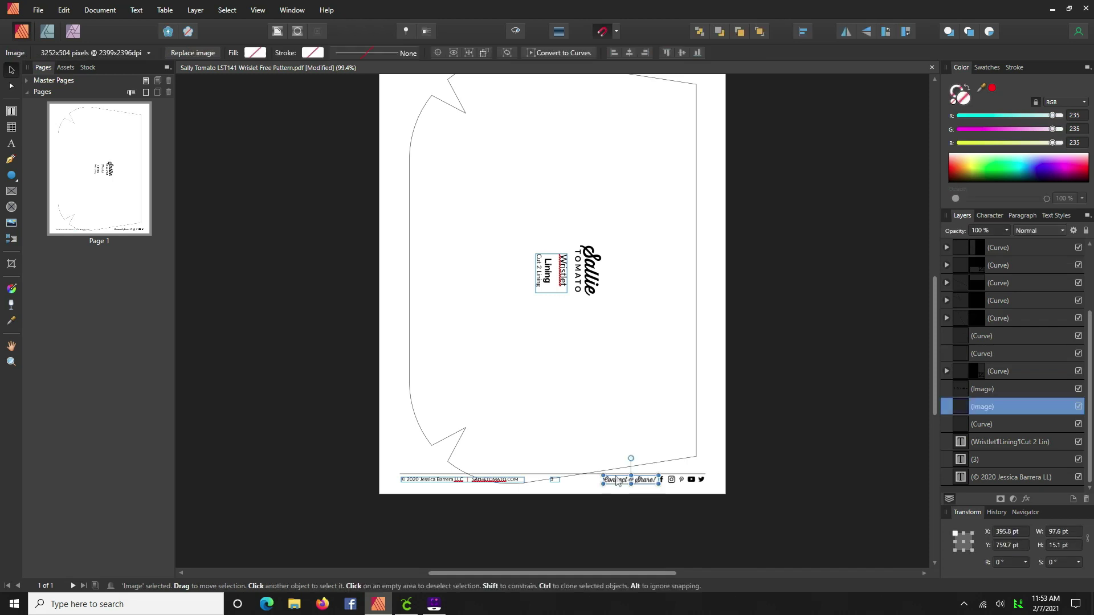
key("Delete")
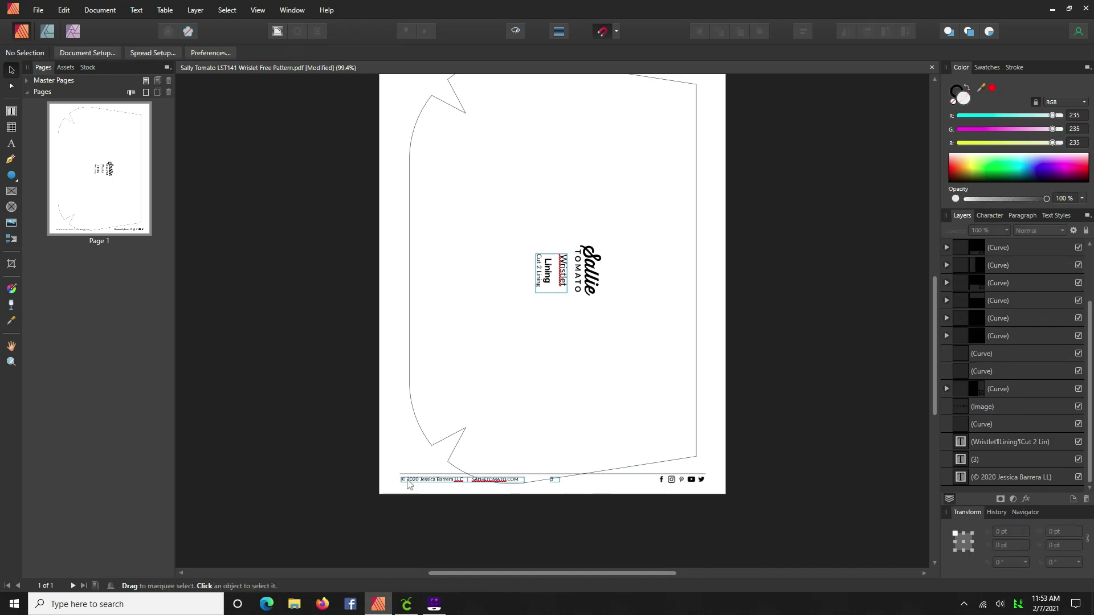
left_click(408, 483)
key("Delete")
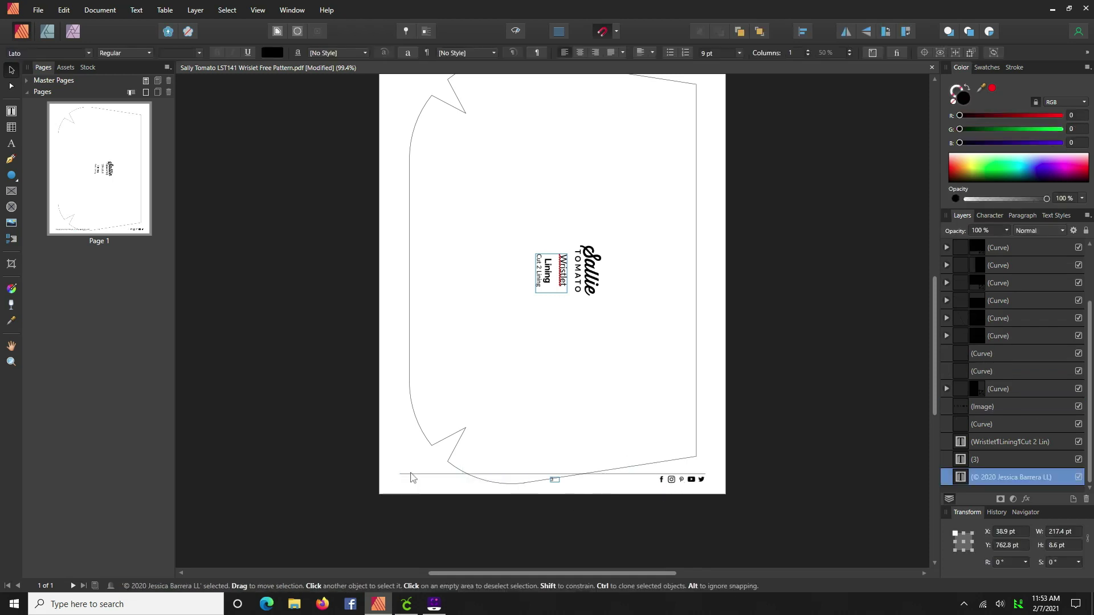
Step: Delete the remaining footer items: the horizontal line, the social media icons image and the page number
left_click(411, 473)
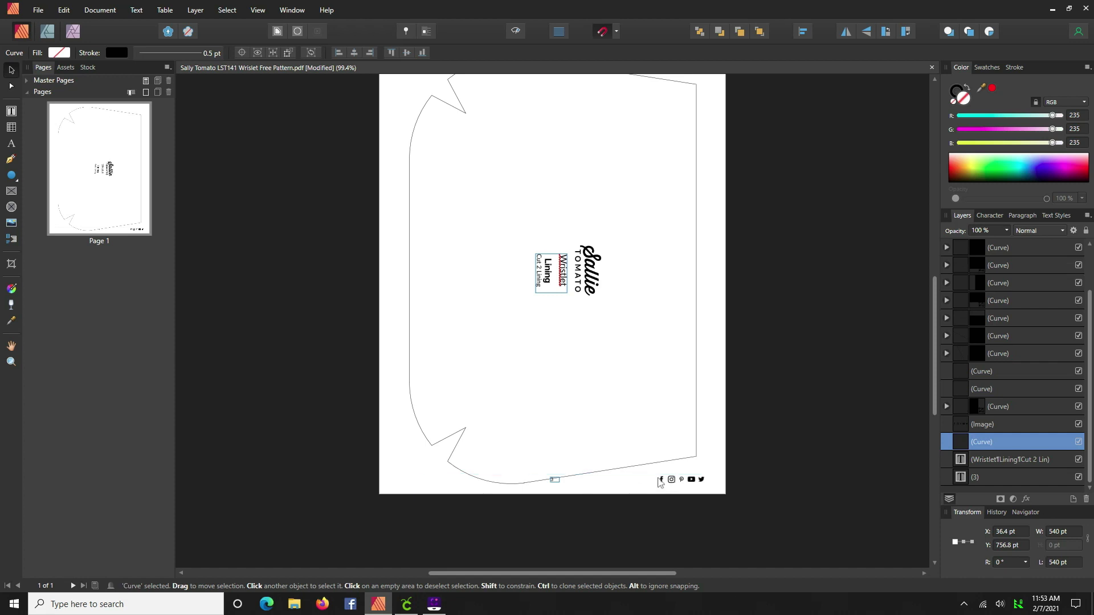
key("Delete")
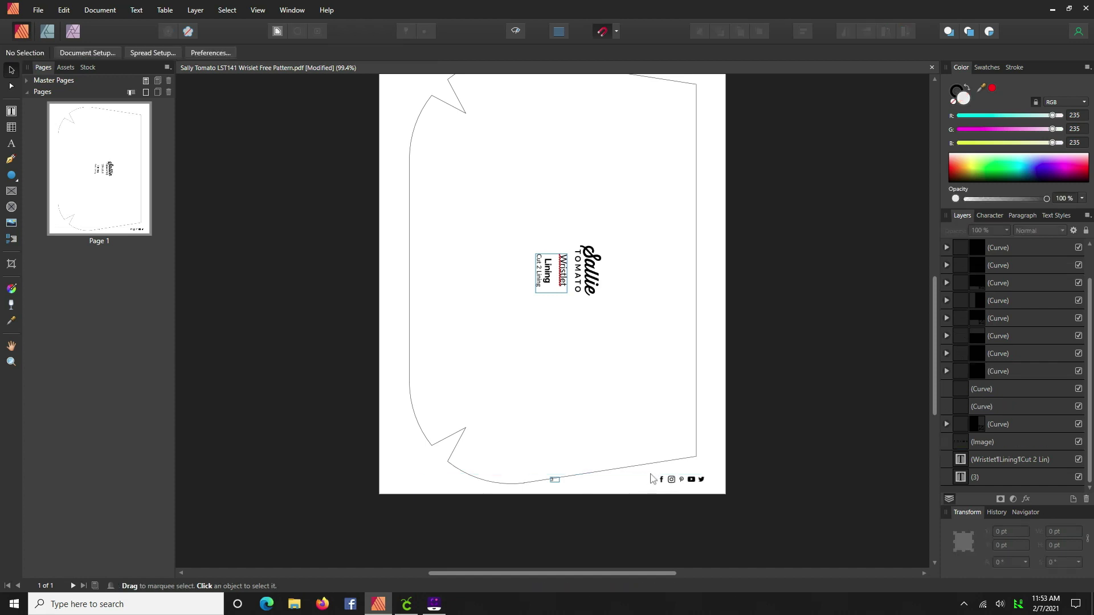
left_click_drag(651, 475, 741, 482)
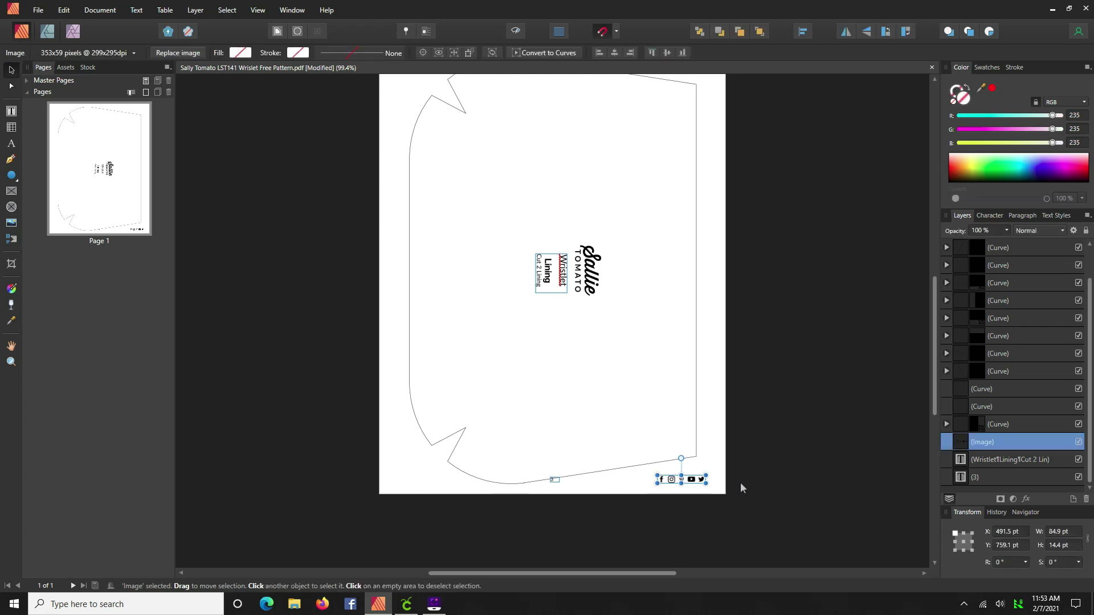
key("Delete")
left_click(555, 481)
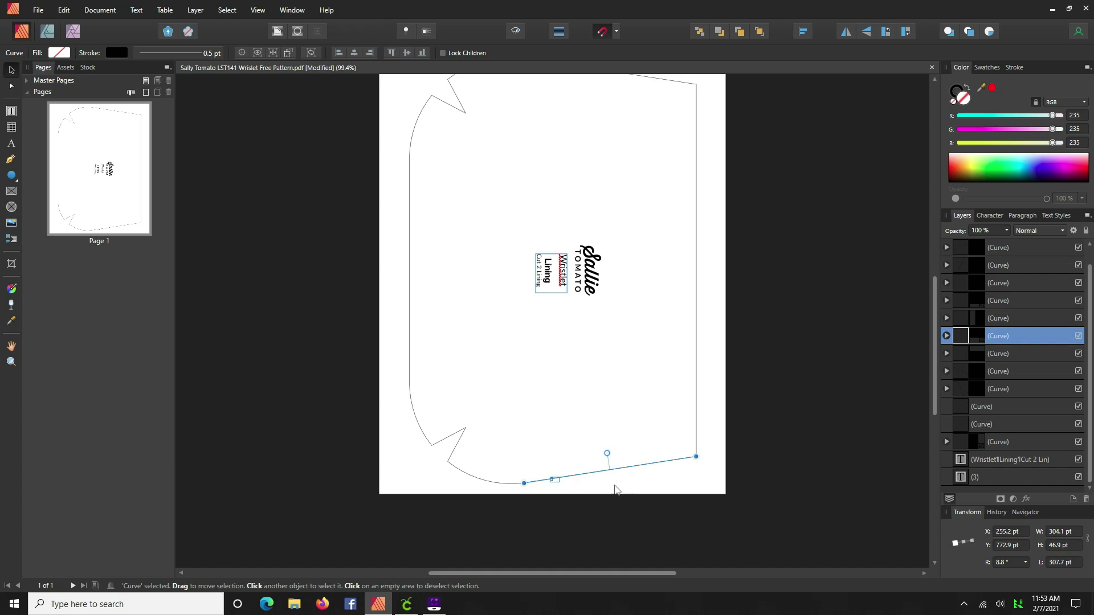
left_click(572, 488)
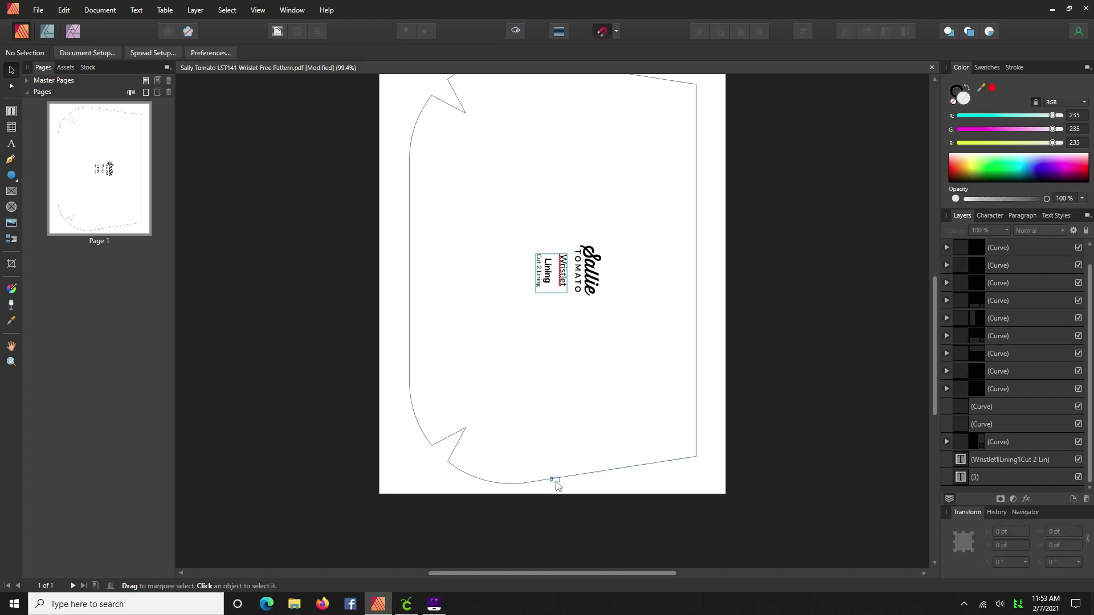
left_click(557, 481)
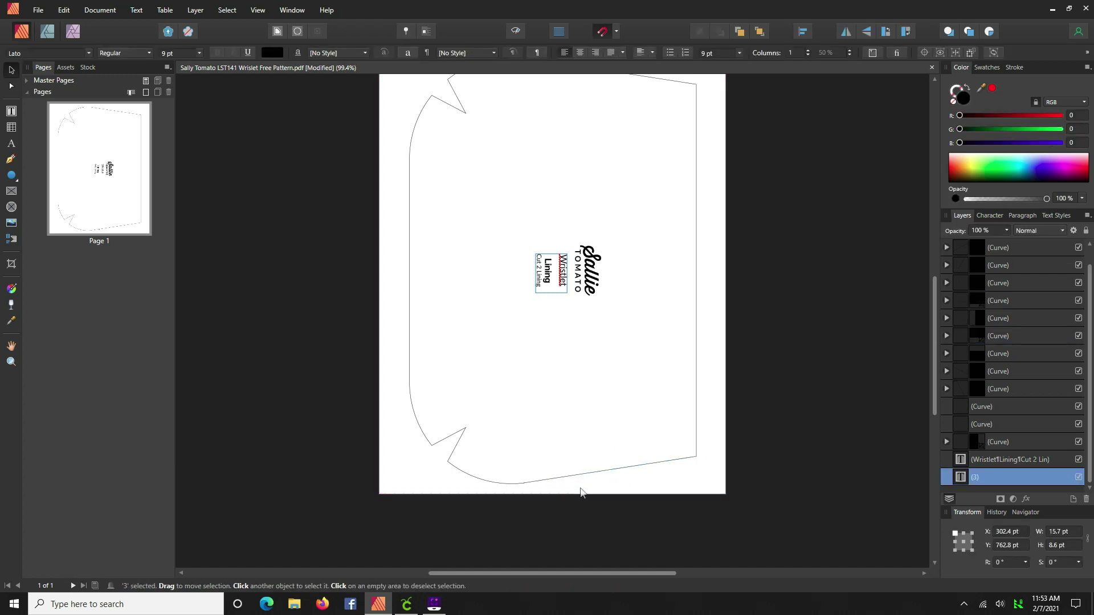
key("Delete")
Step: Select everything on the page to check for leftover objects around the pattern piece, and clear the selection
scroll(593, 427, "up", 1)
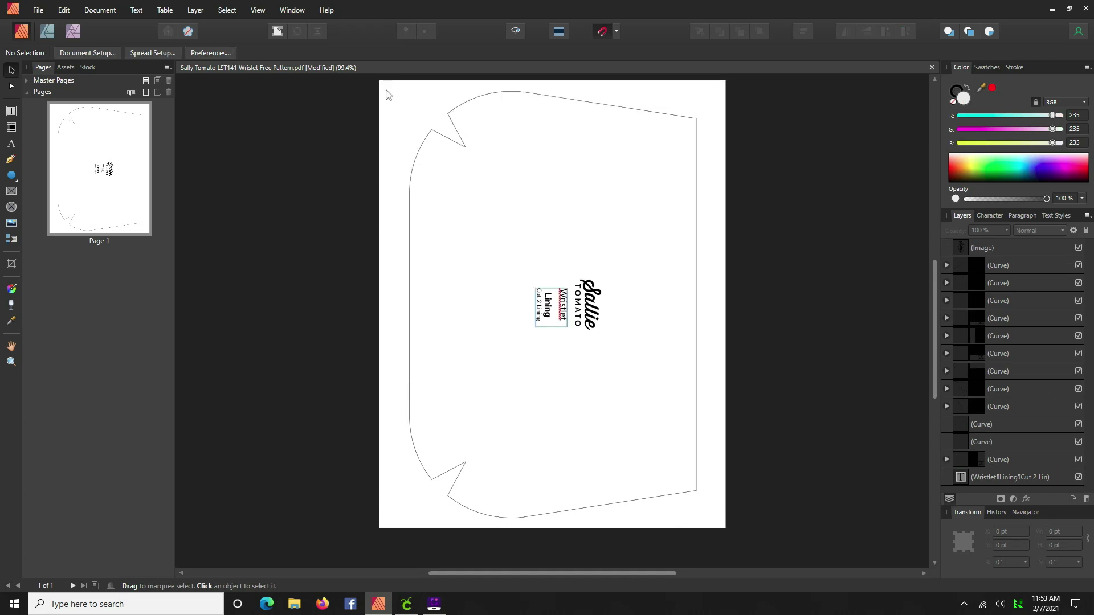
left_click_drag(385, 86, 727, 530)
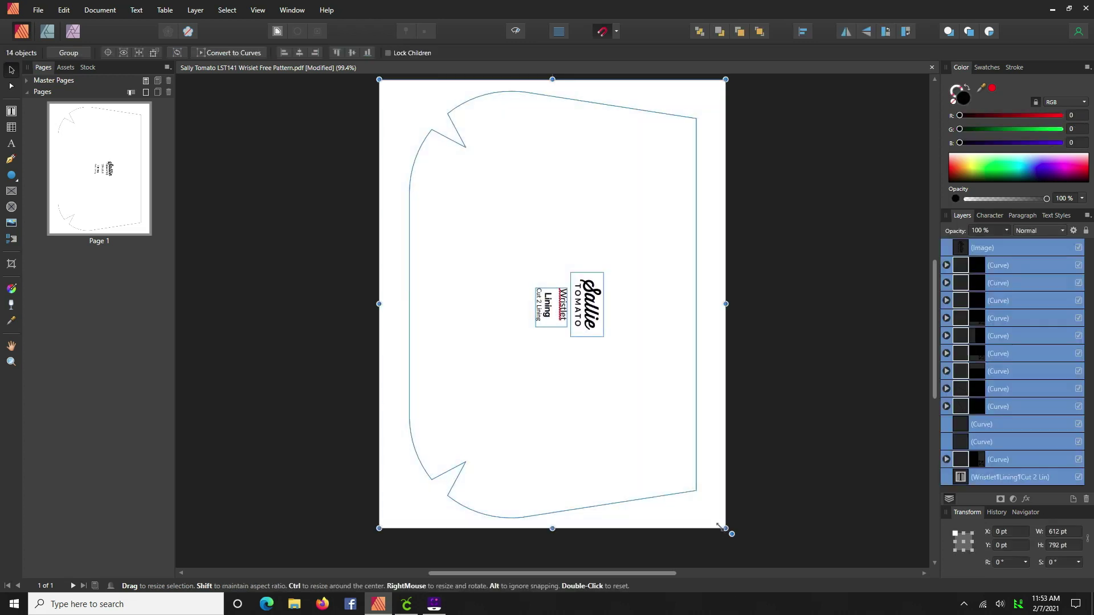
left_click(749, 385)
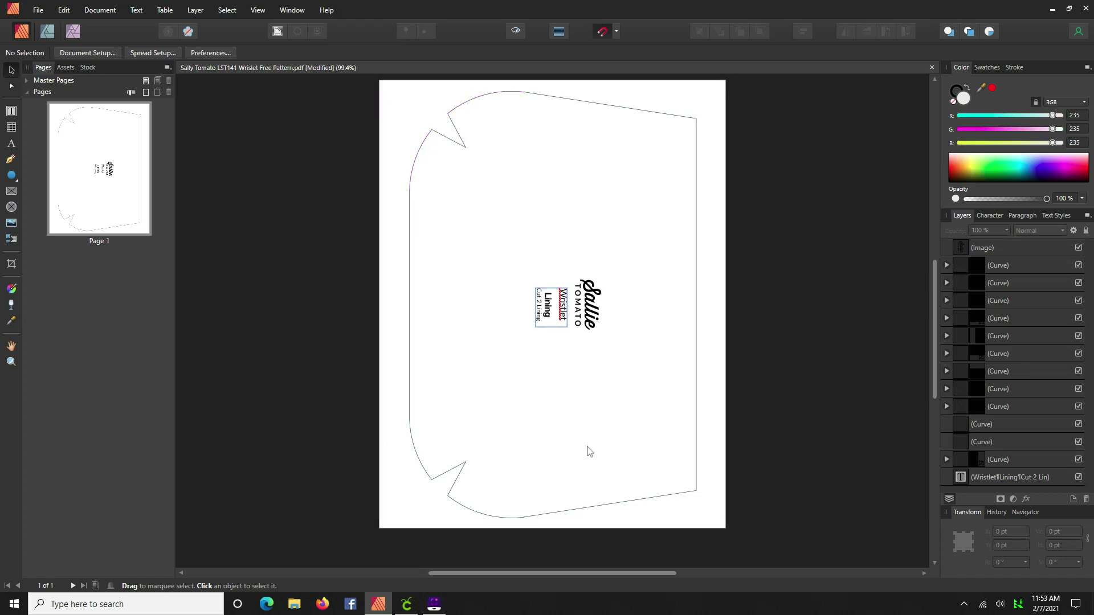
Step: Save the cleaned document as an Affinity file named myfile in the video-assets folder, replacing the existing file
left_click(32, 13)
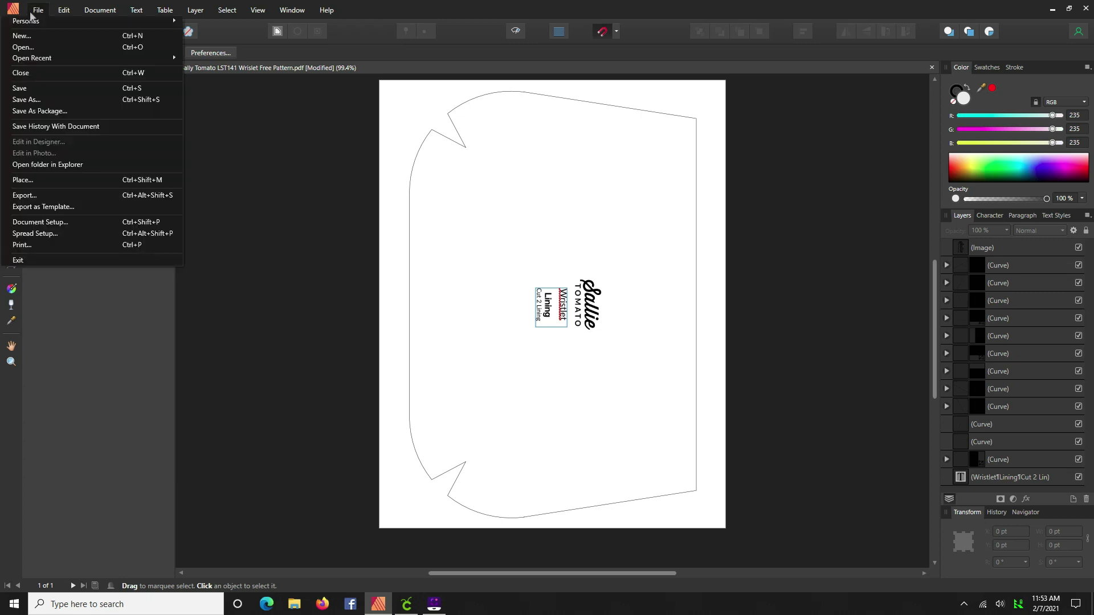
left_click(57, 87)
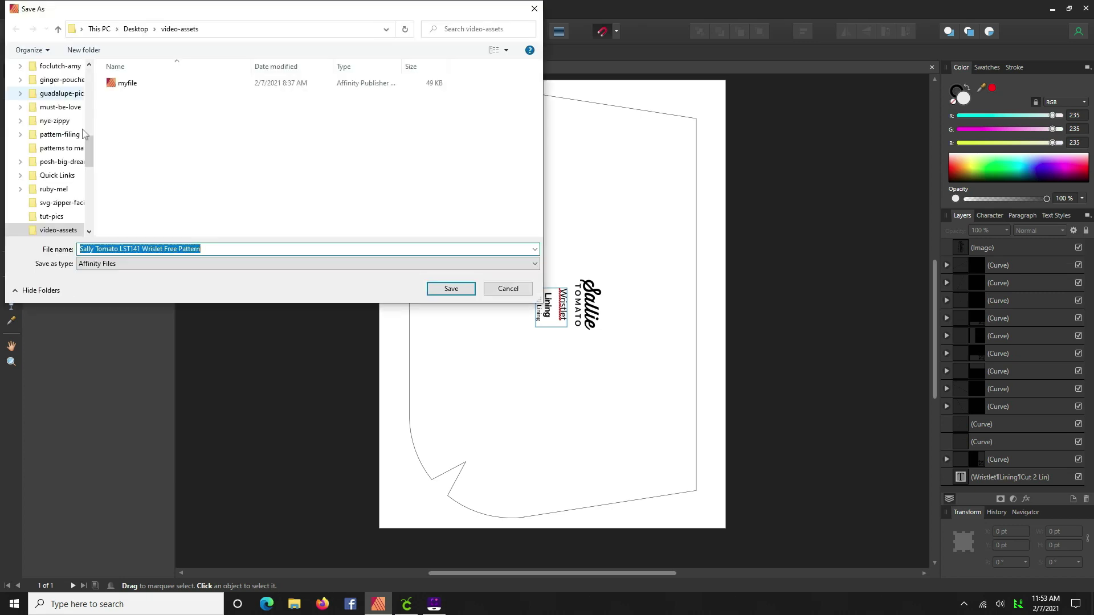
left_click(135, 88)
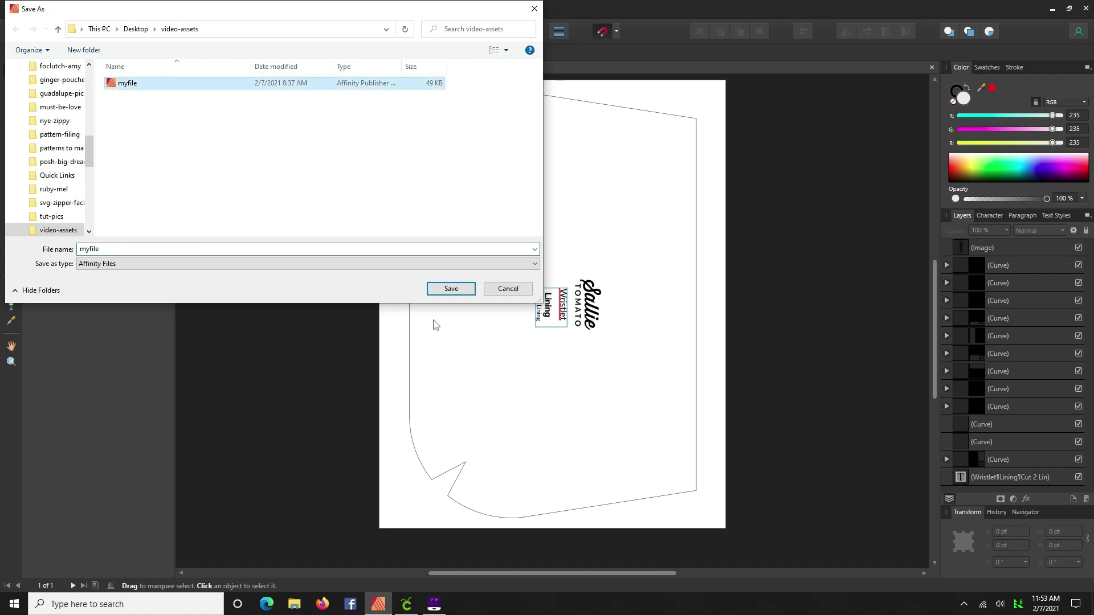
left_click(451, 289)
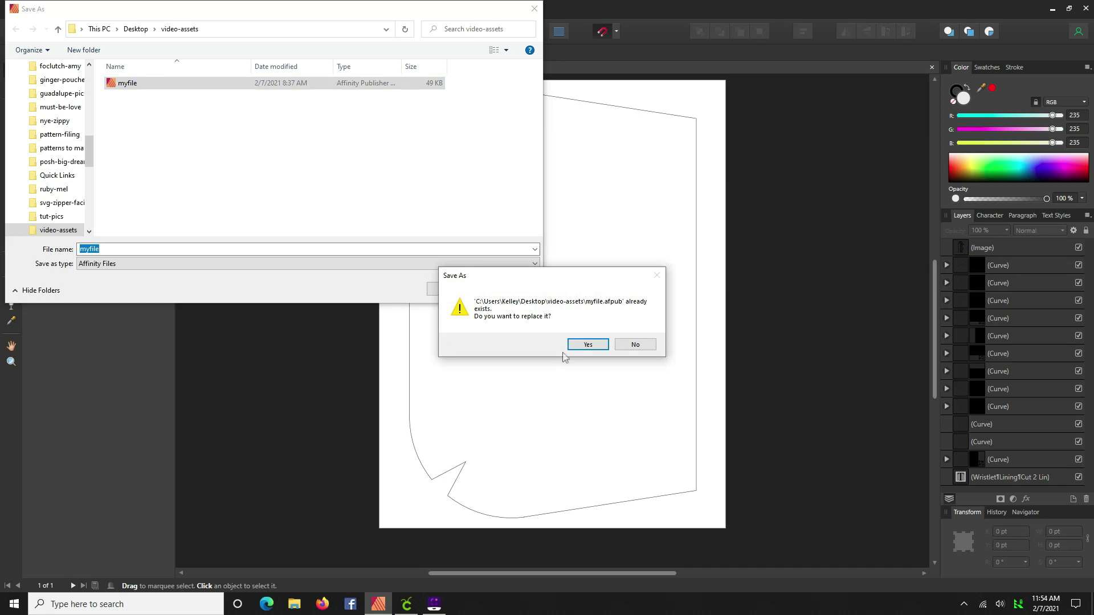
left_click(580, 348)
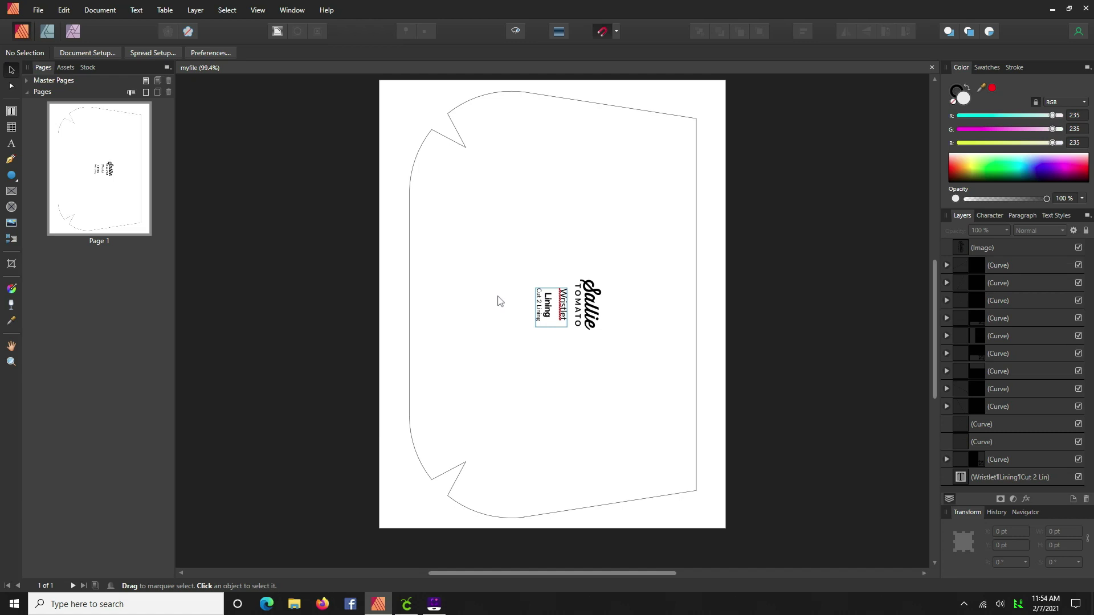
Step: Delete the four straight lines forming the V-shaped dart notches in the upper and lower rounded corners of the pattern outline
left_click(448, 143)
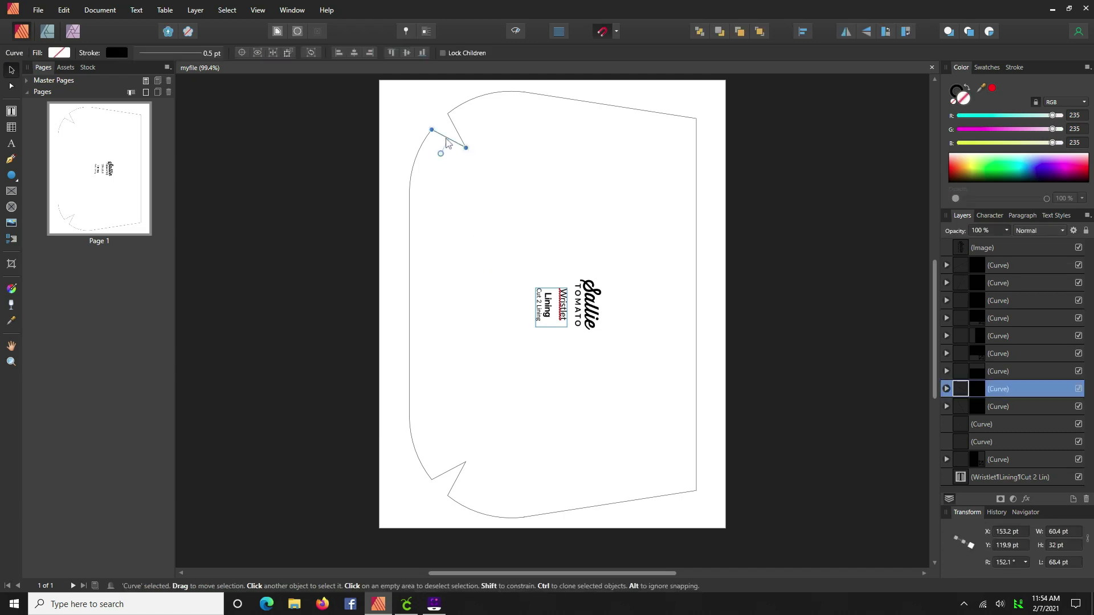
key("Delete")
left_click(454, 131)
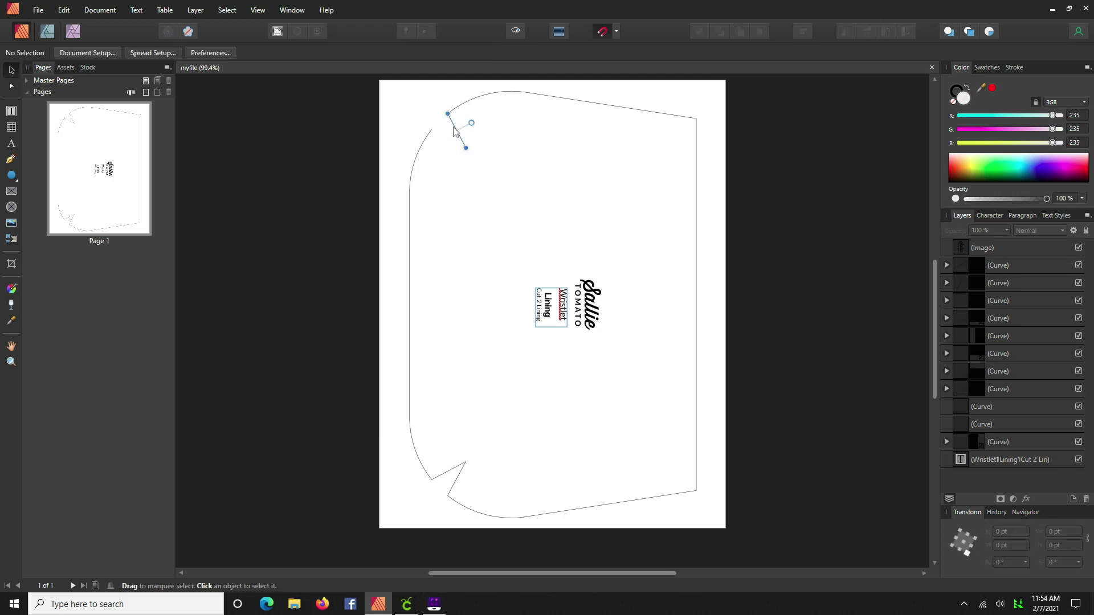
key("Delete")
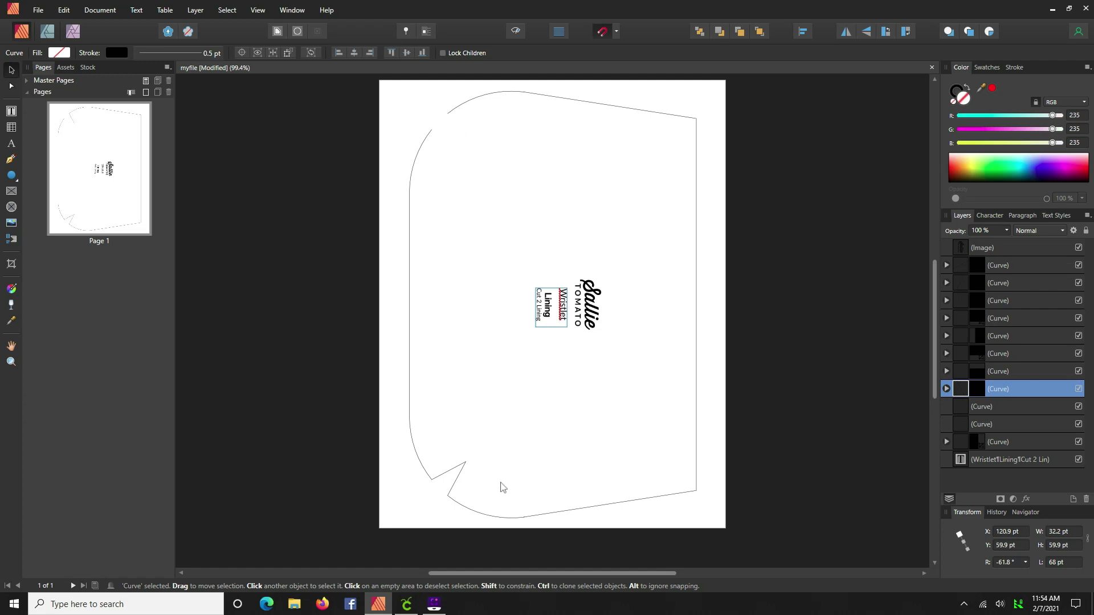
left_click(435, 480)
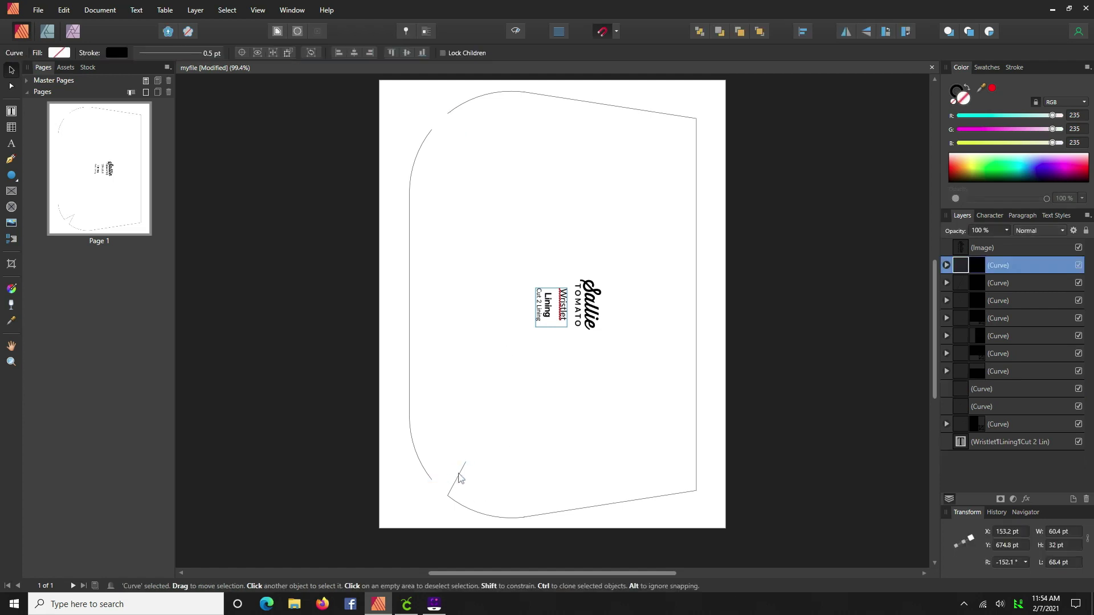
key("Delete")
left_click(460, 478)
key("Delete")
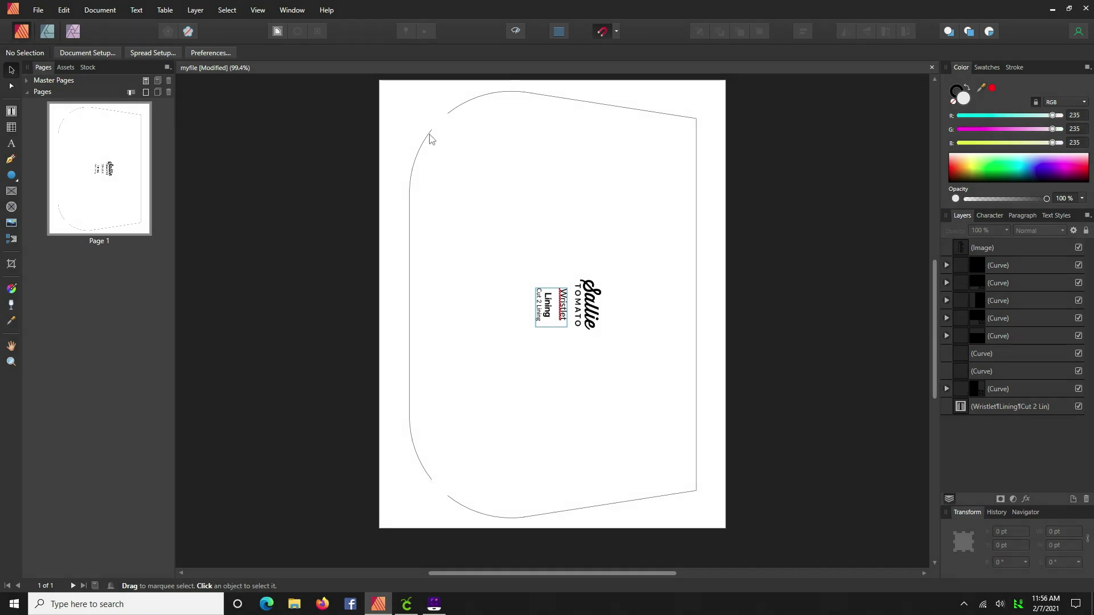
Step: Draw a straight Pen line bridging the gap in the upper rounded corner, between the open ends of the outline curves
left_click(11, 162)
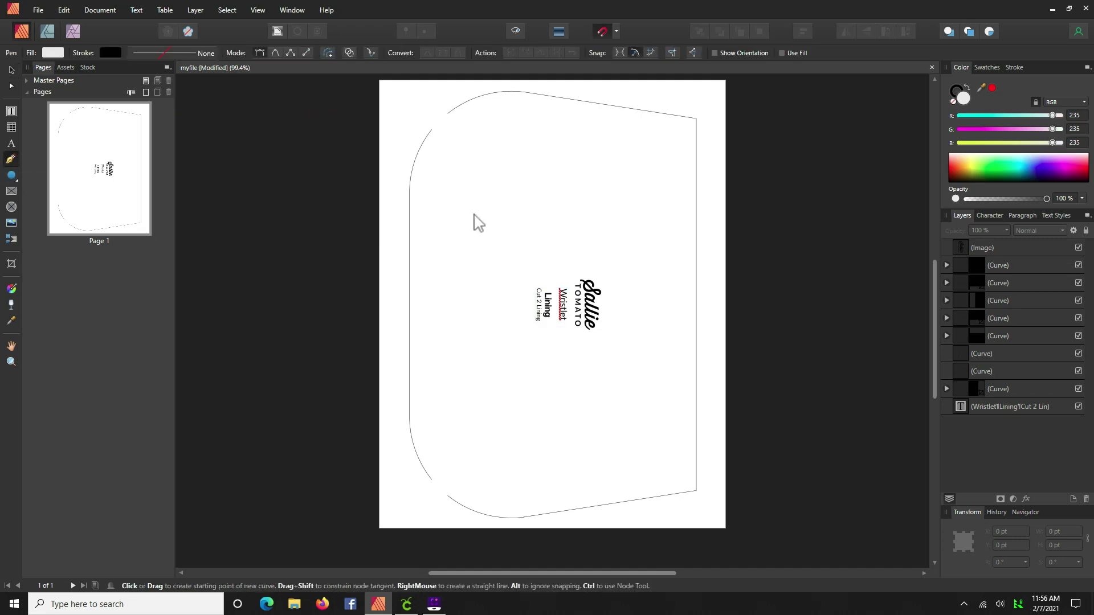
left_click(432, 131)
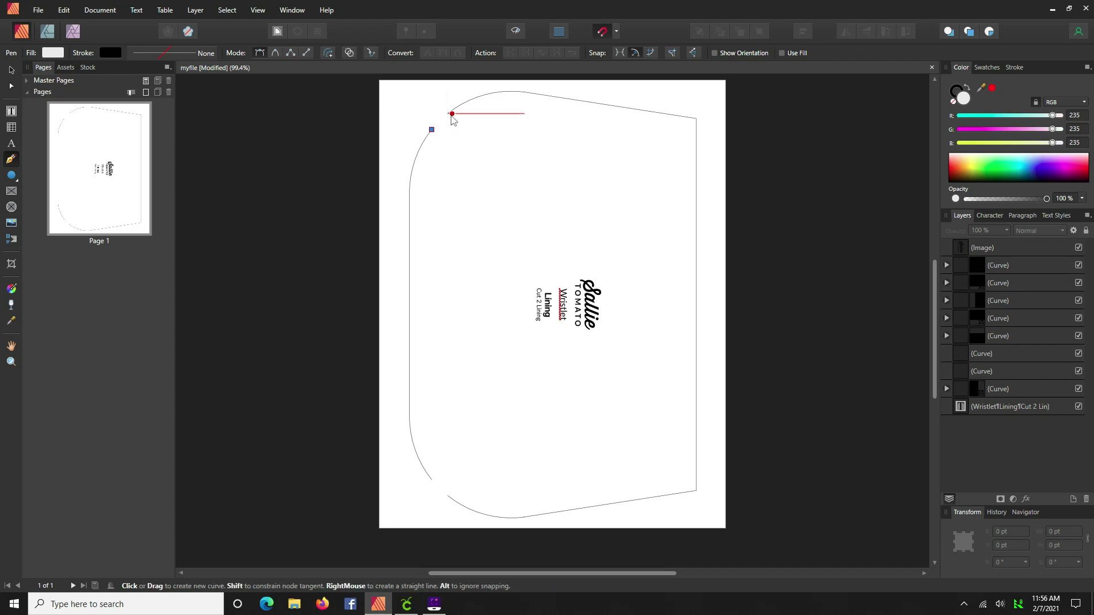
left_click(448, 114)
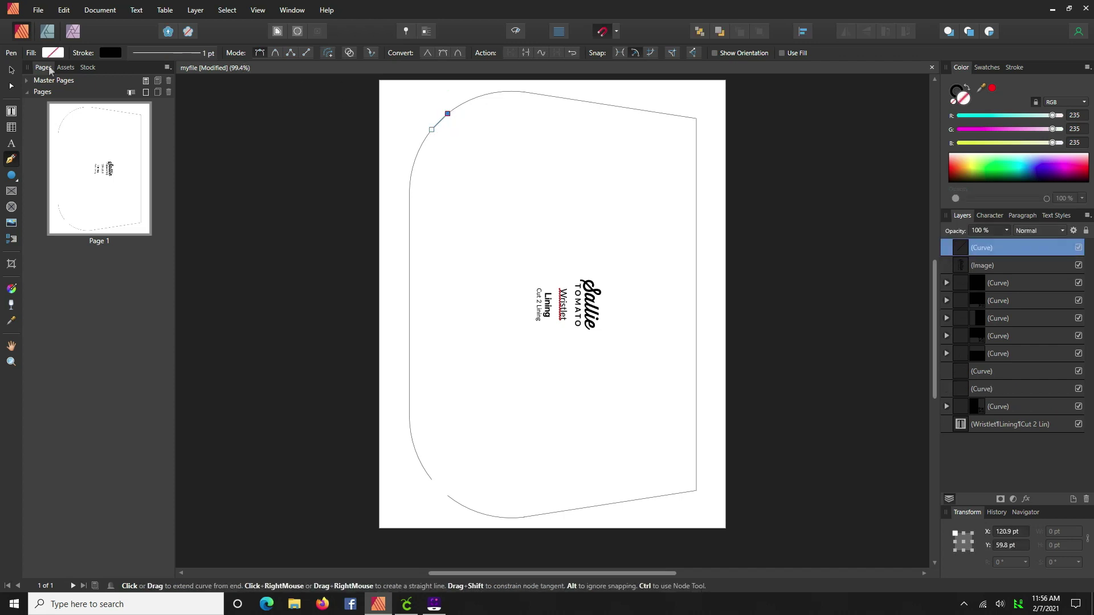
key("a")
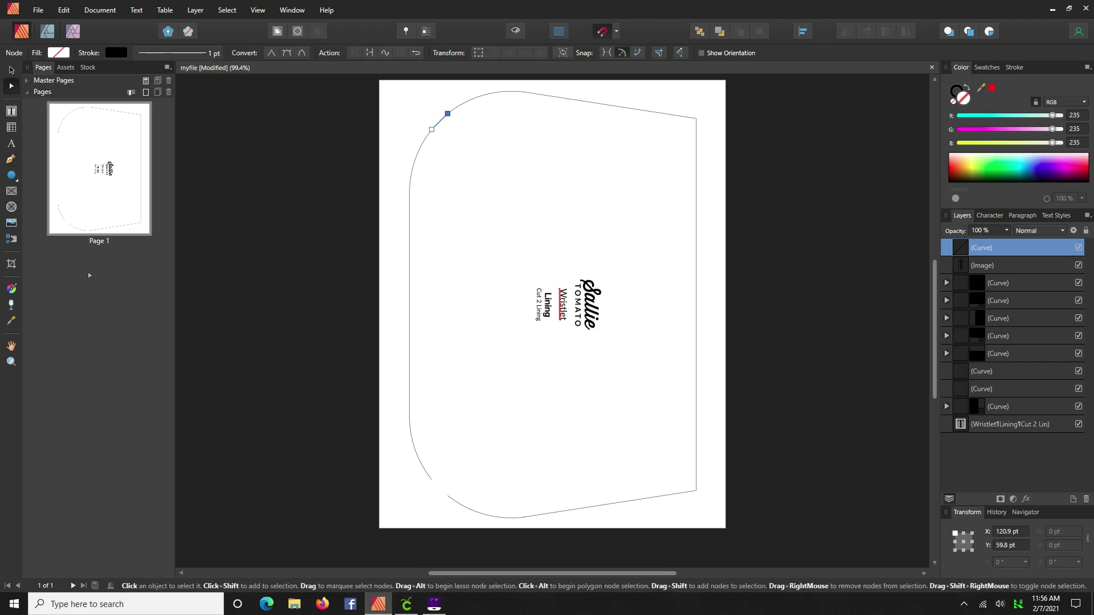
Step: Bridge the gap in the lower rounded corner with a straight Pen line between the two curve ends, and clear the selection
left_click(431, 481)
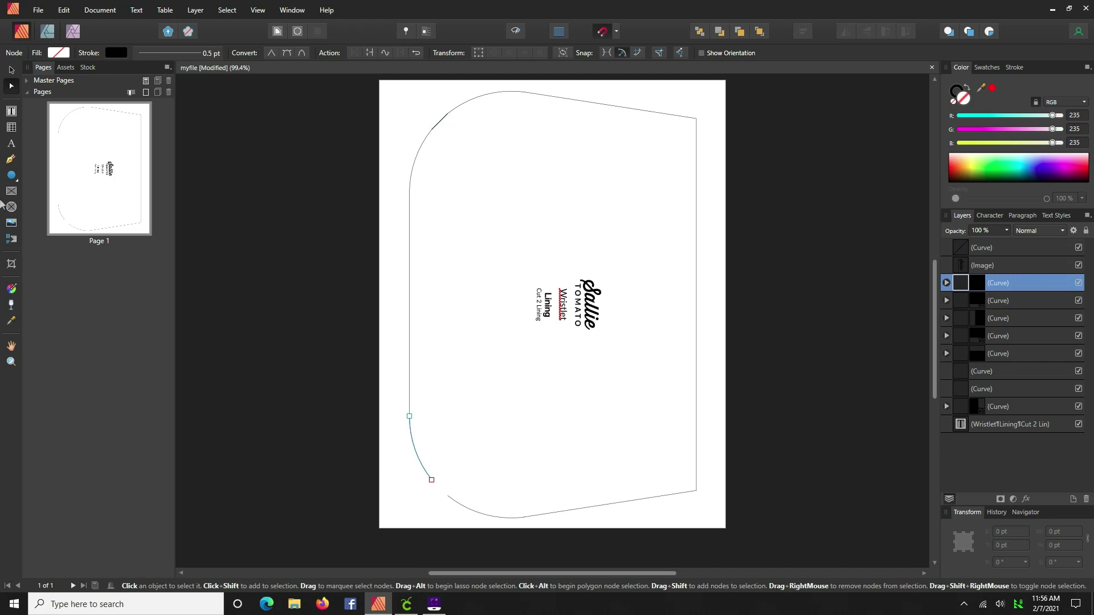
key("p")
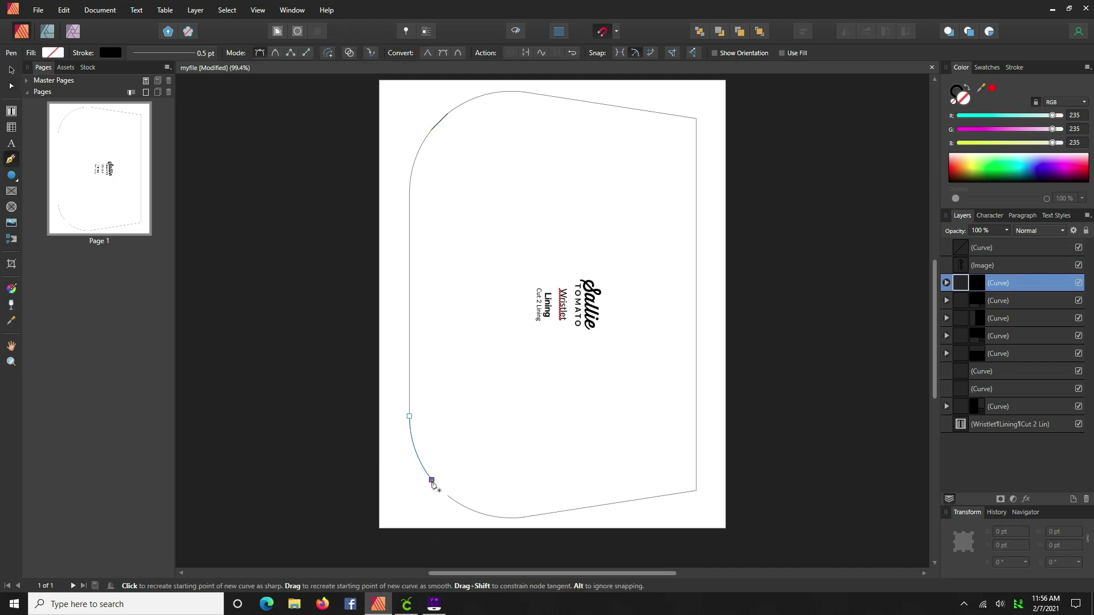
left_click(432, 480)
left_click(448, 495)
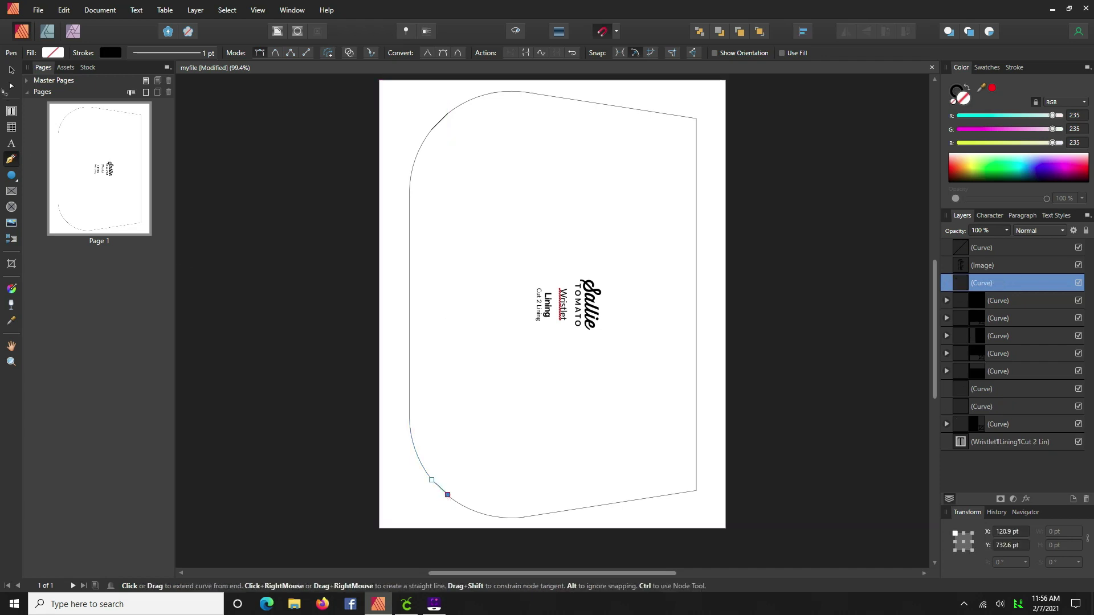
left_click(11, 85)
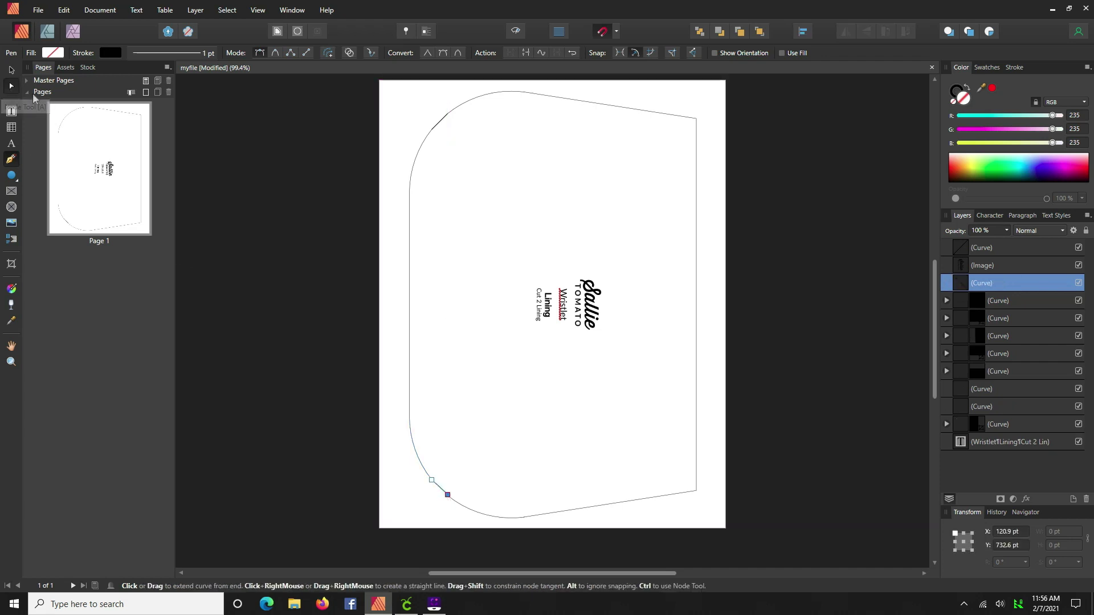
left_click(278, 262)
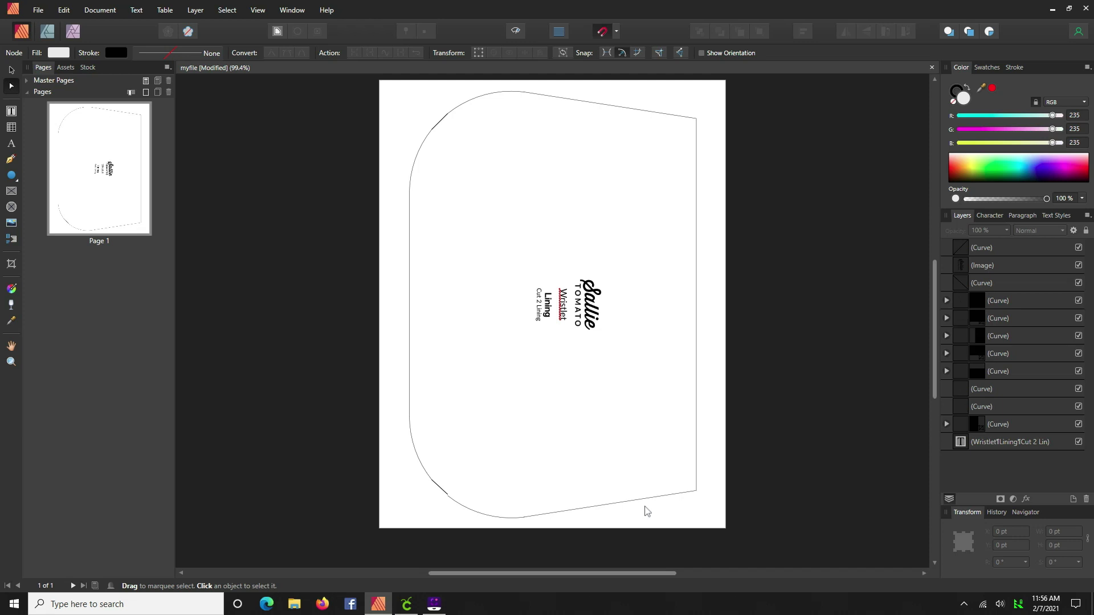
Step: Change the document units to inches in the document setup
left_click(37, 11)
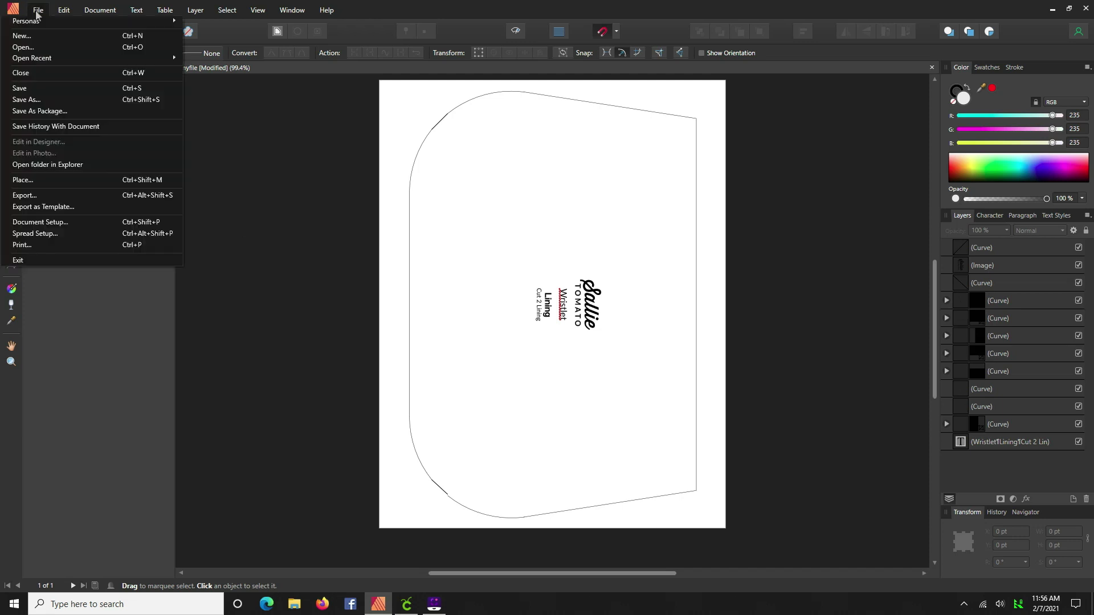
left_click(66, 224)
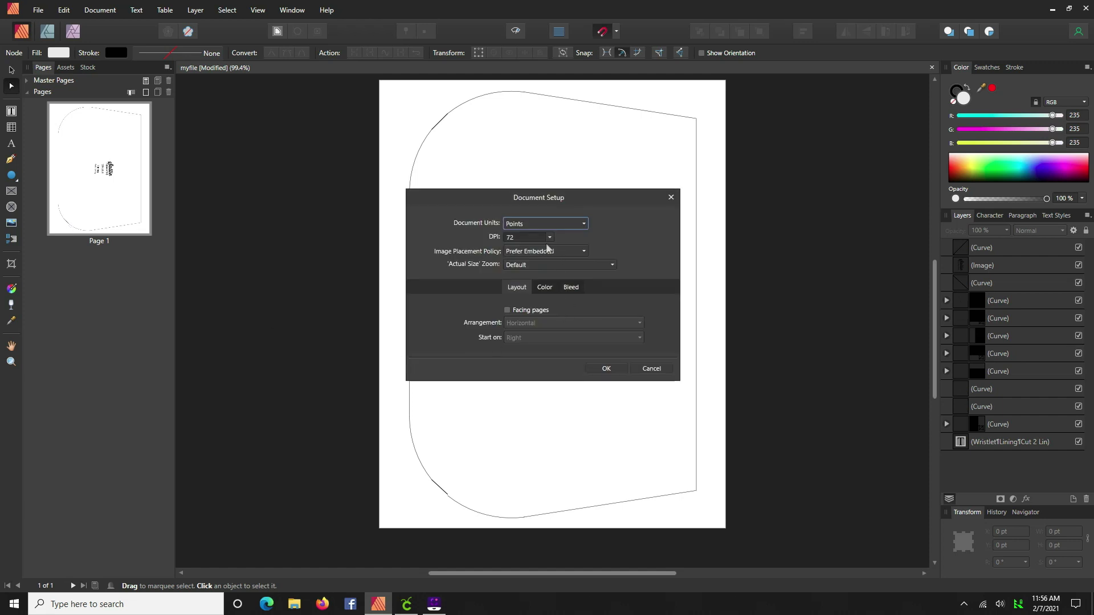
left_click(584, 226)
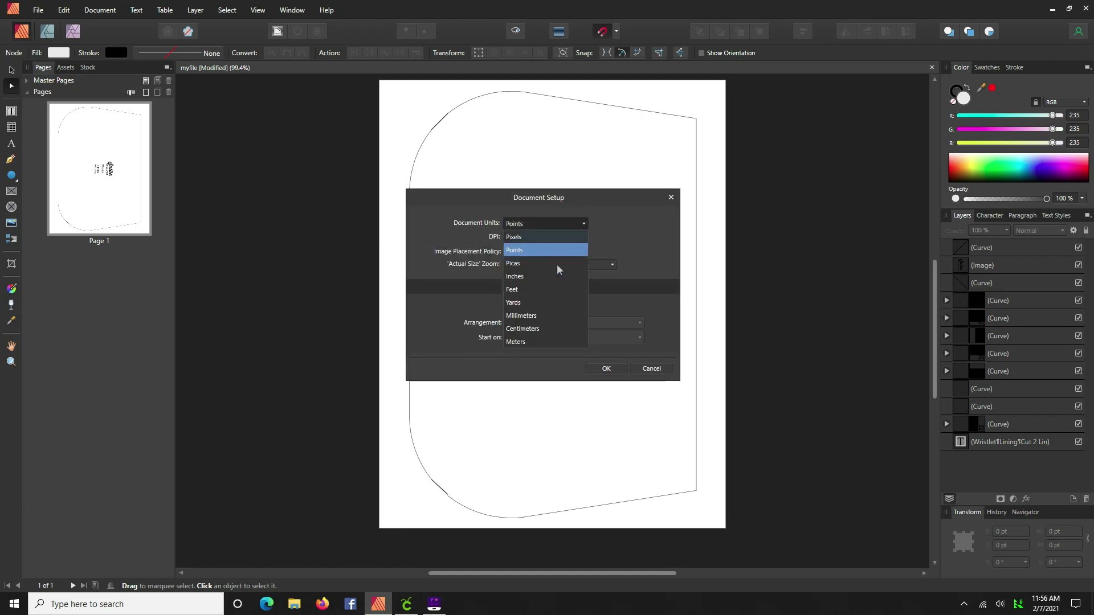
left_click(525, 277)
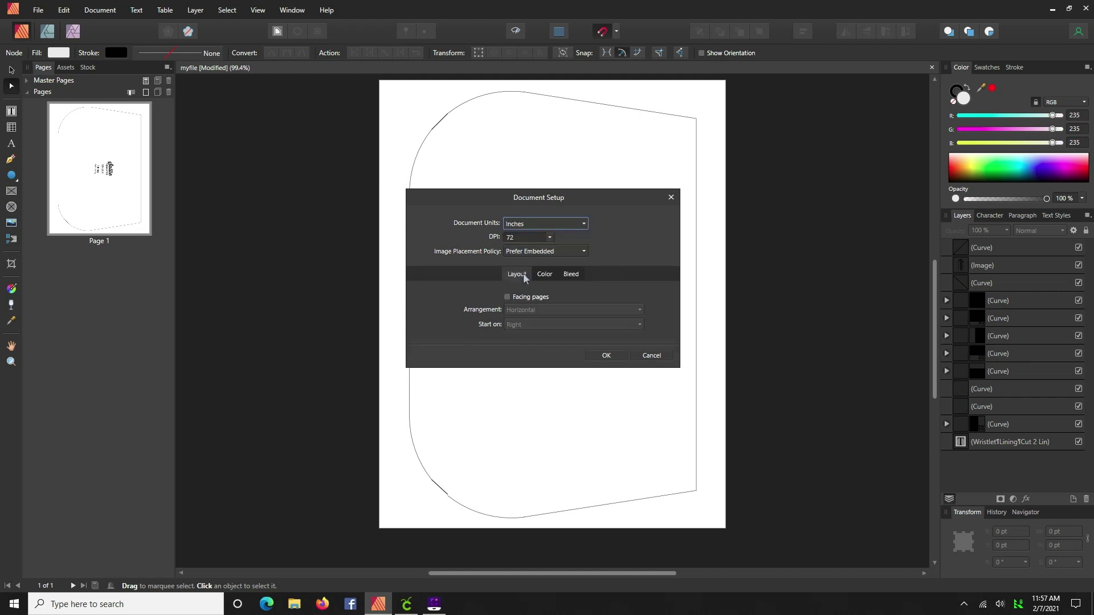
left_click(608, 357)
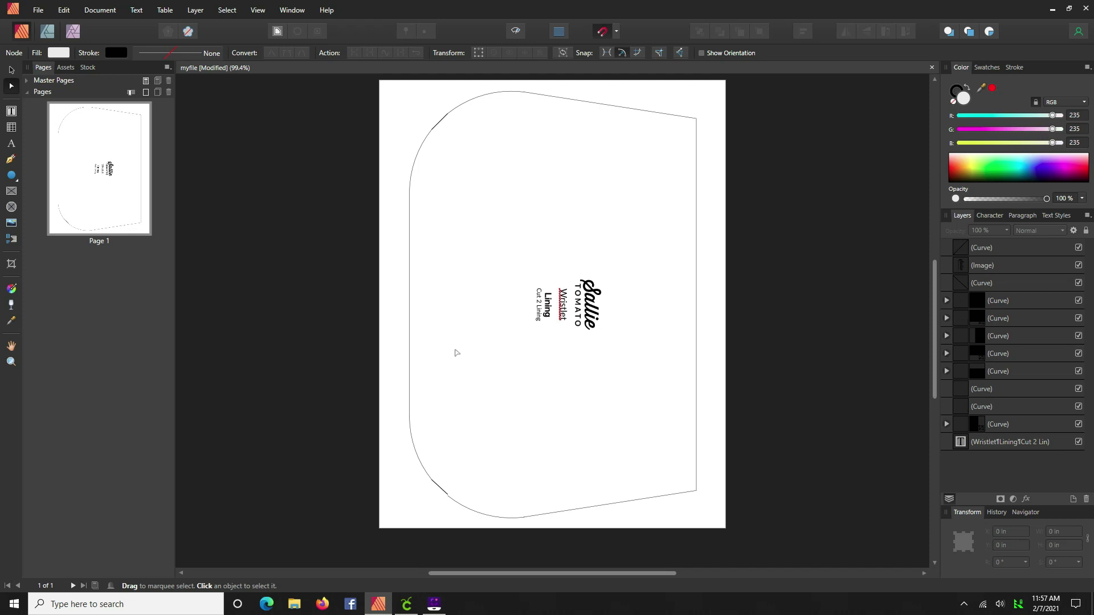
Step: Check the page dimensions in the spread setup, keep them as they are, and save the document
left_click(38, 11)
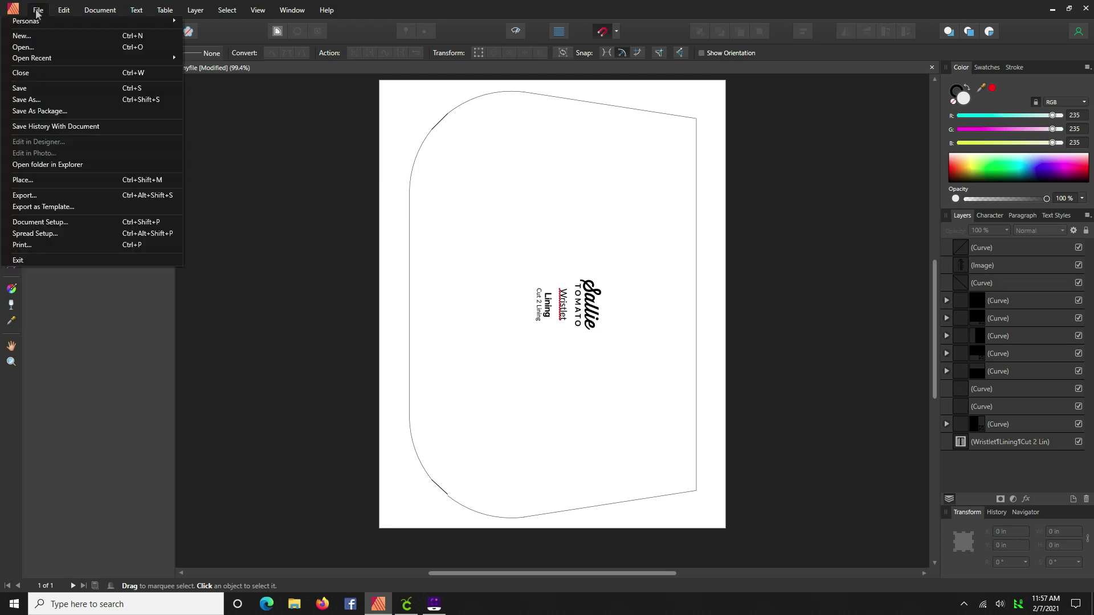
left_click(54, 235)
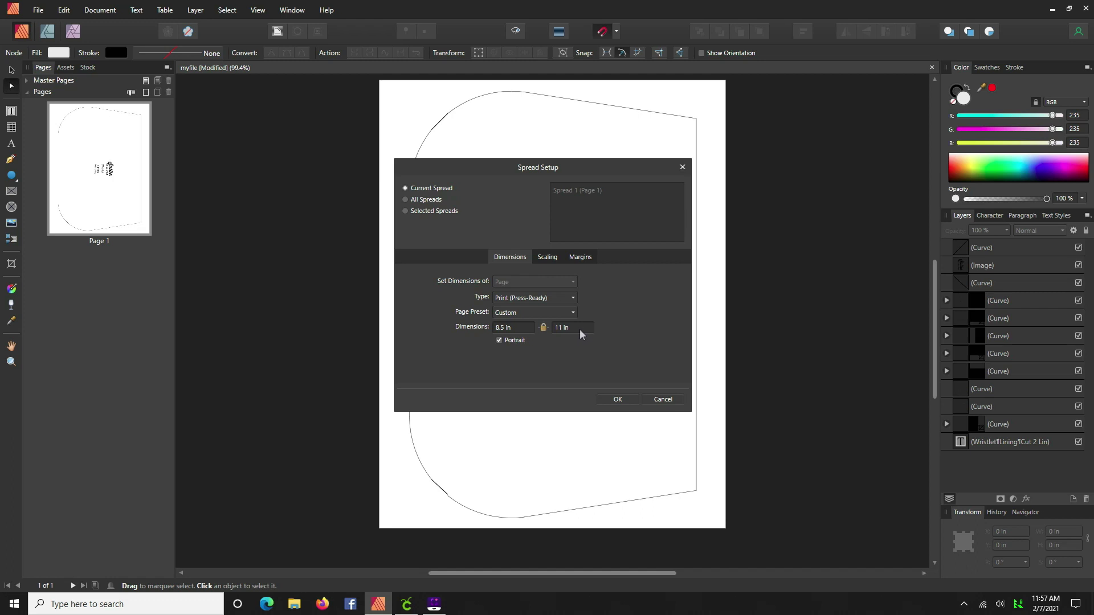
left_click(617, 400)
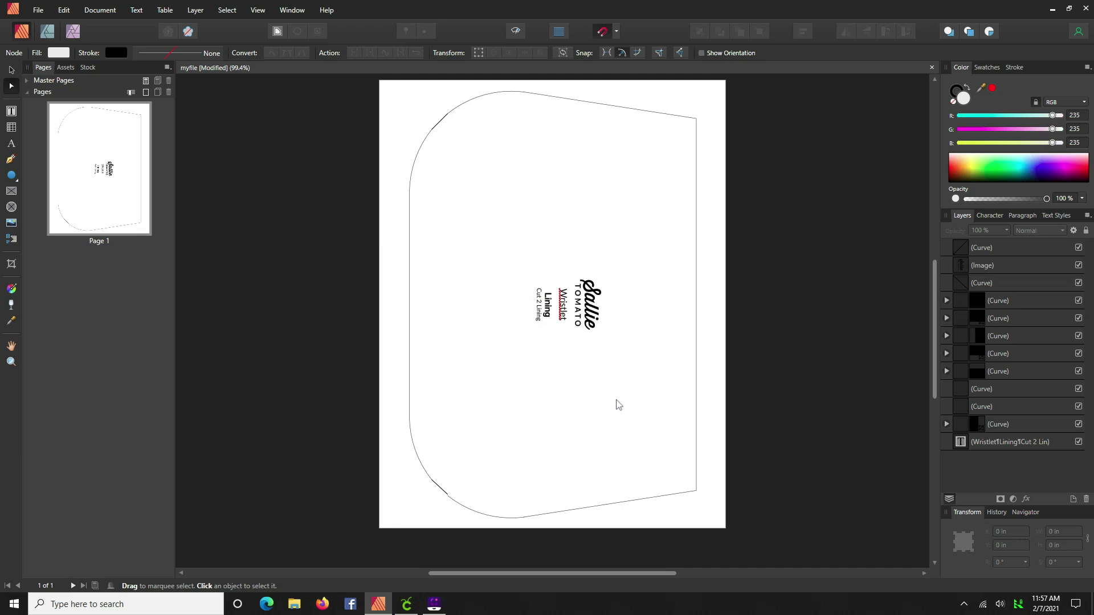
left_click(38, 12)
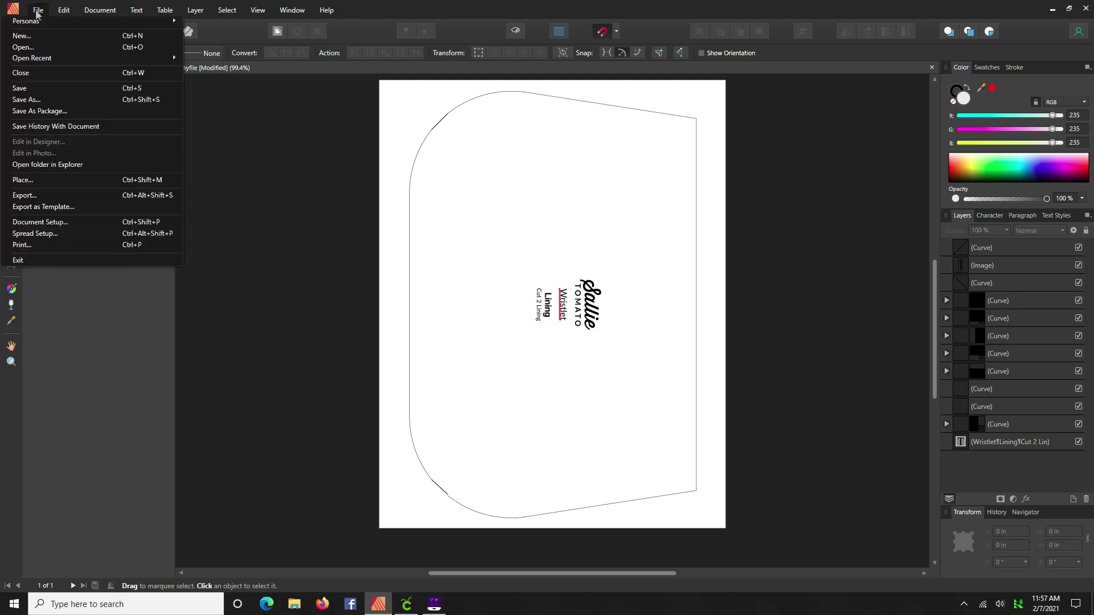
left_click(37, 87)
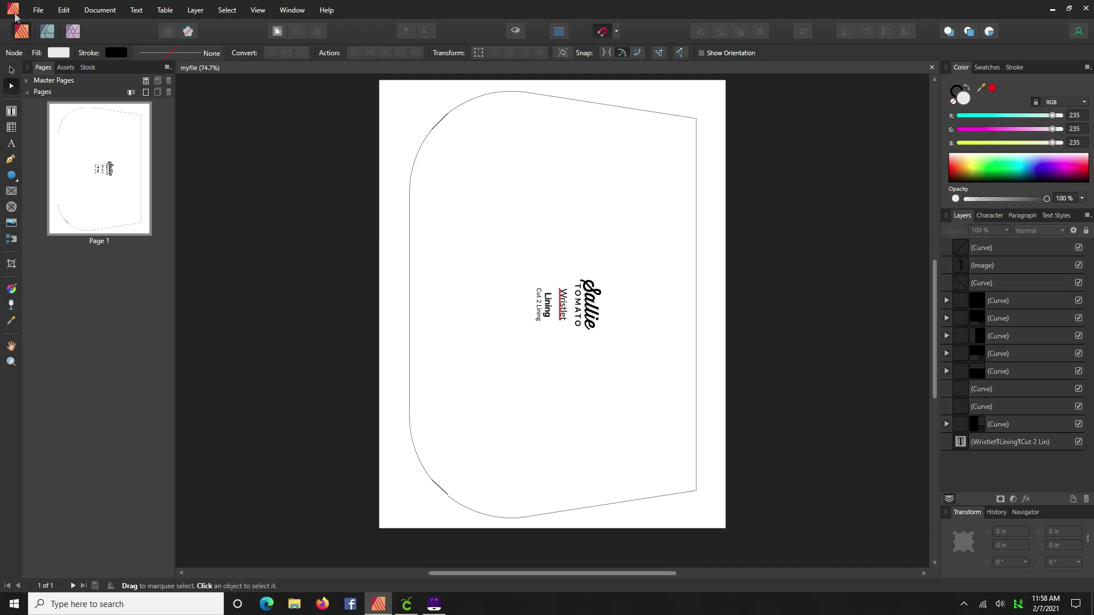
Step: Export the whole document as a best-quality JPEG named myfilecut in the video-assets folder, replacing the existing file
left_click(38, 11)
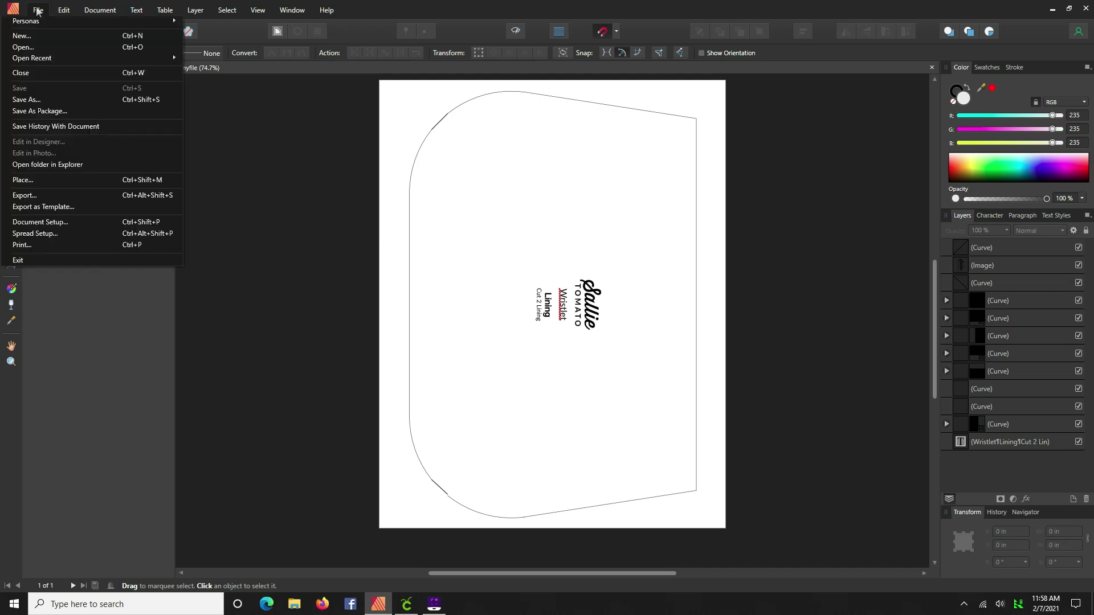
left_click(44, 196)
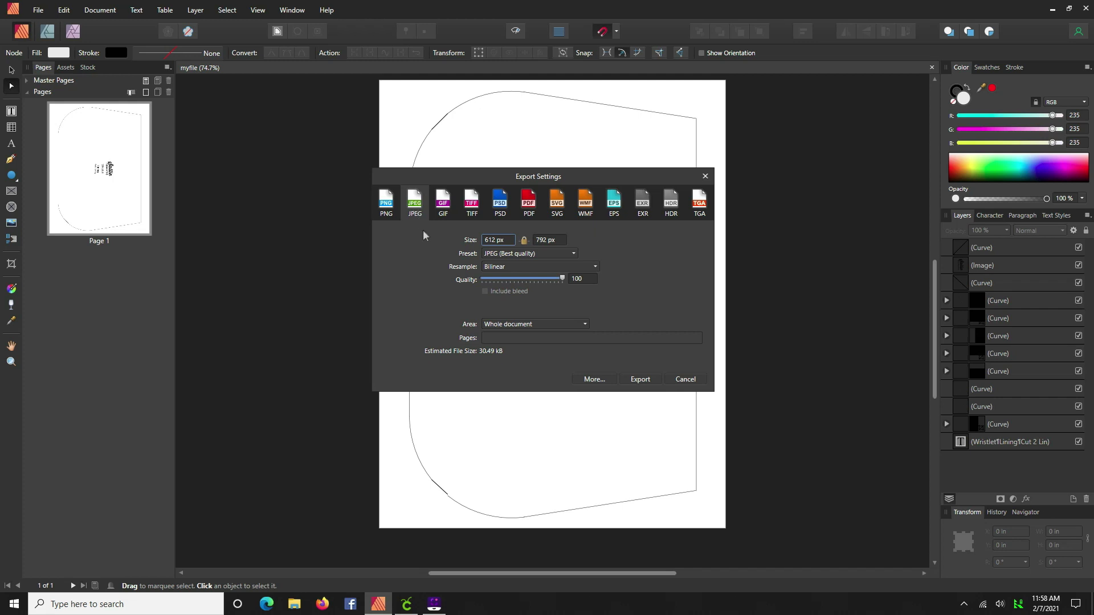
left_click(564, 254)
left_click(564, 255)
left_click(641, 381)
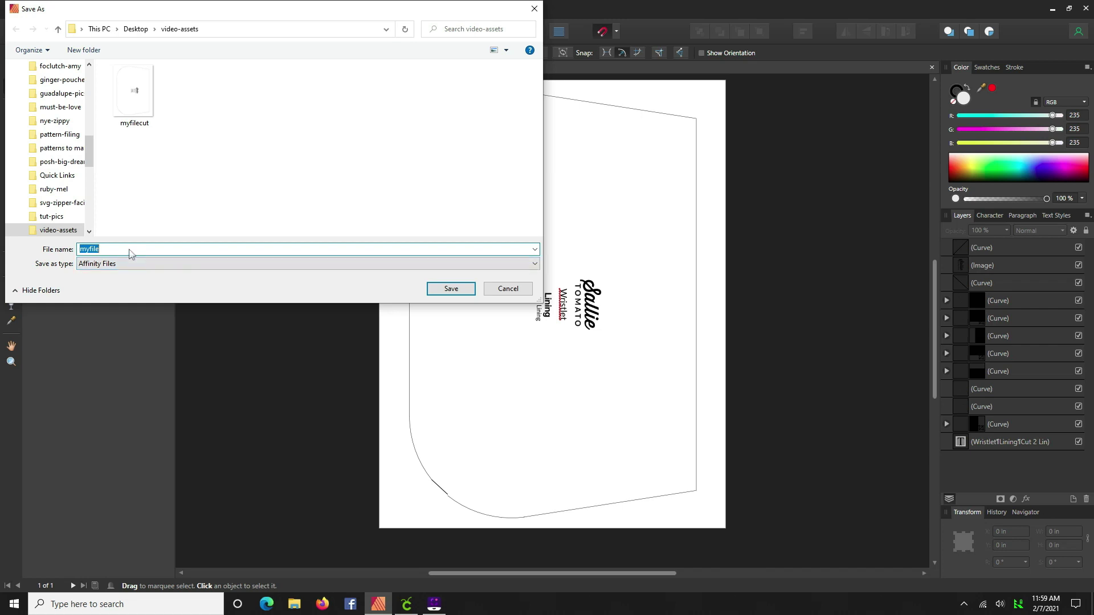
left_click(134, 97)
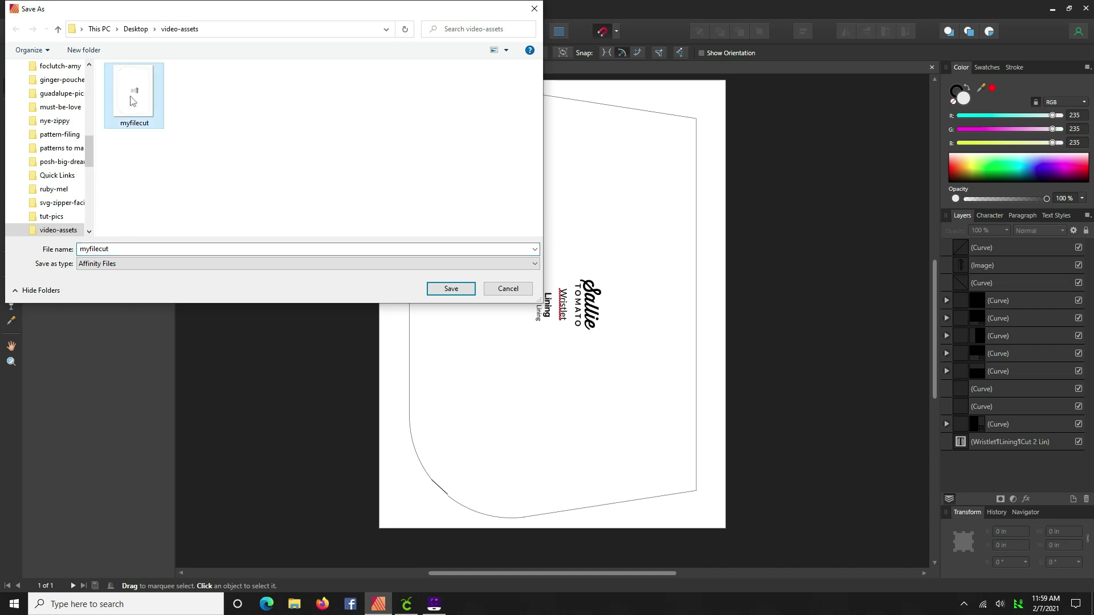
left_click(451, 291)
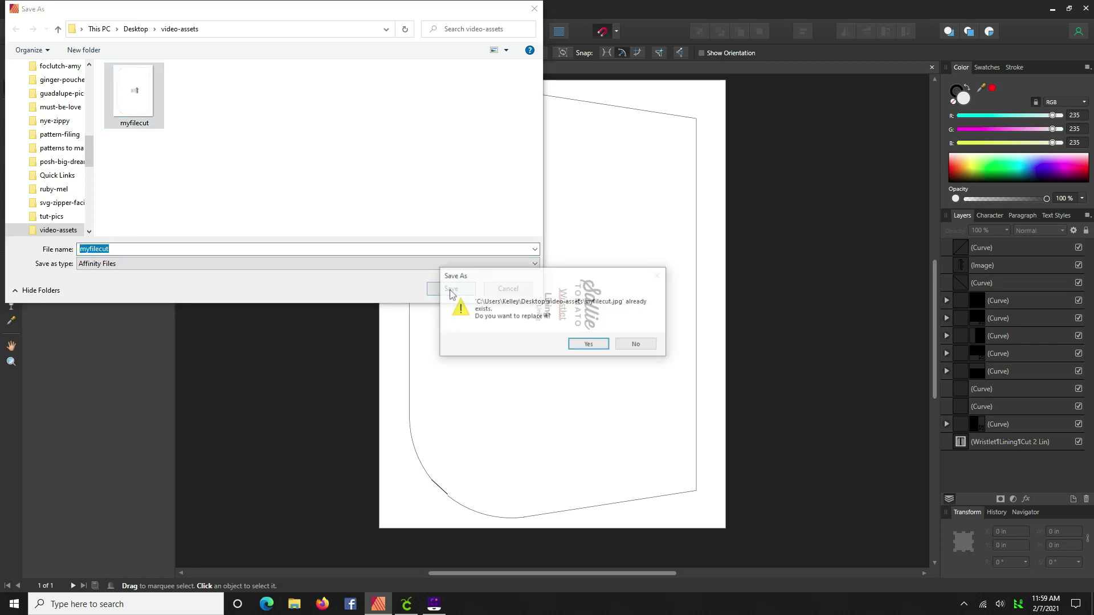
left_click(591, 346)
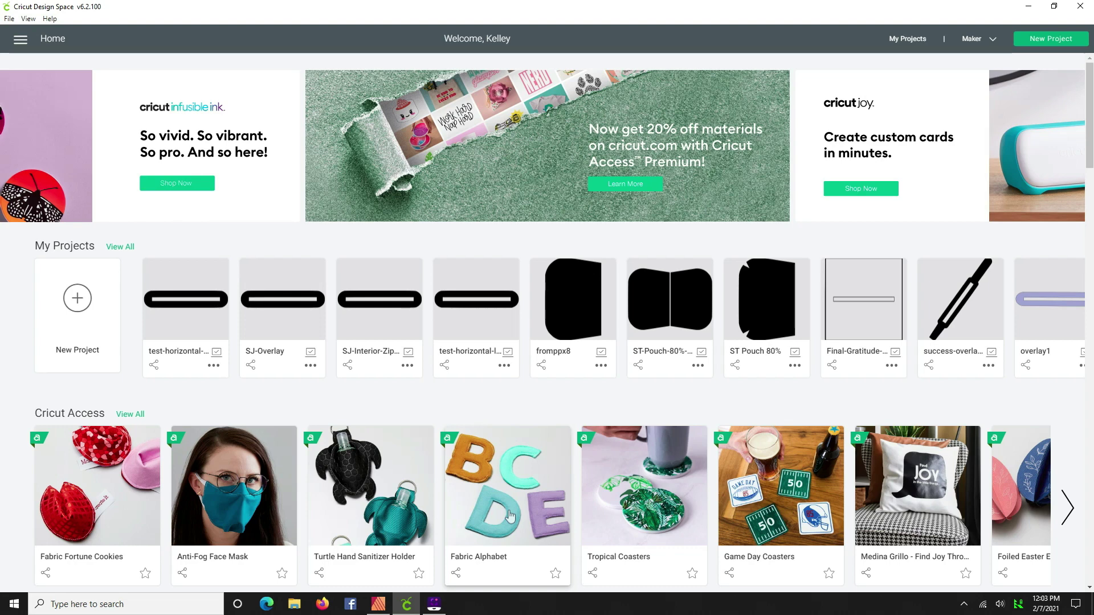
Step: In Cricut Design Space, start a new project and load the myfilecut image from the video-assets folder for upload
left_click(83, 306)
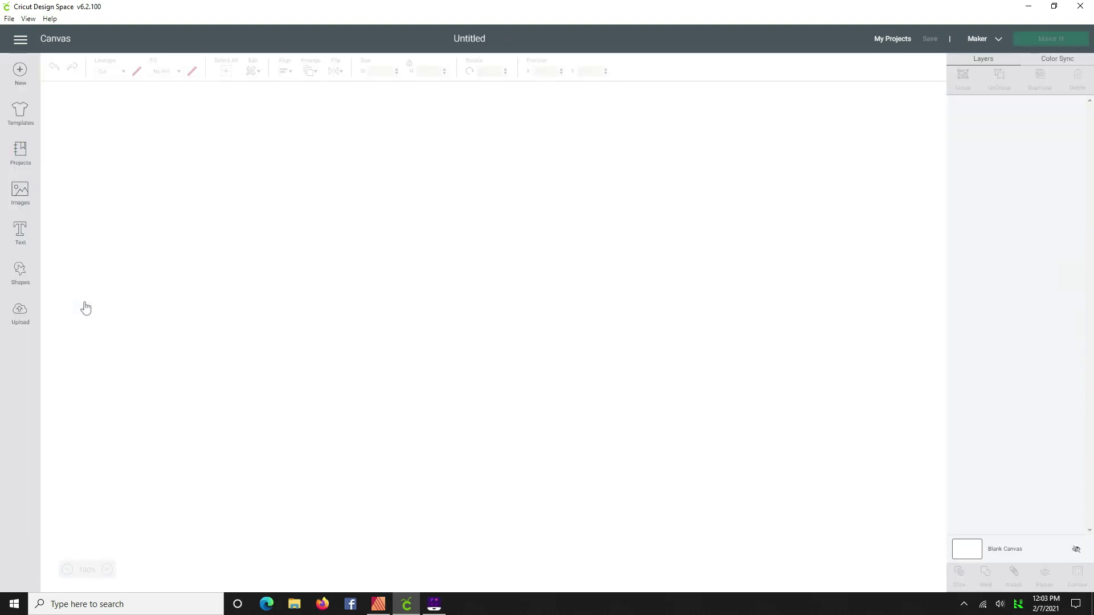
left_click(18, 319)
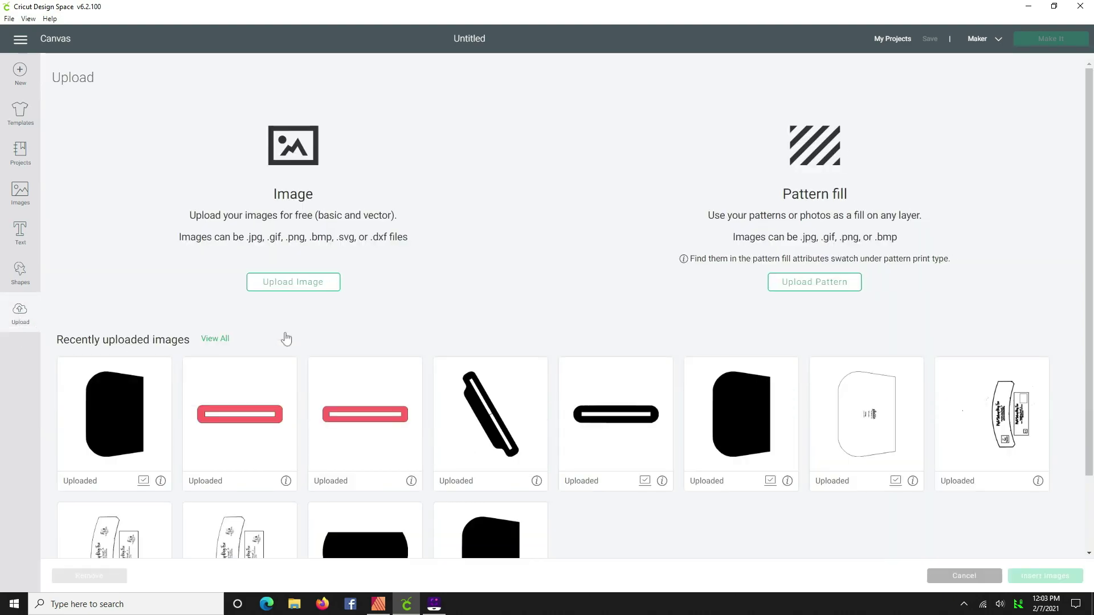
left_click(301, 283)
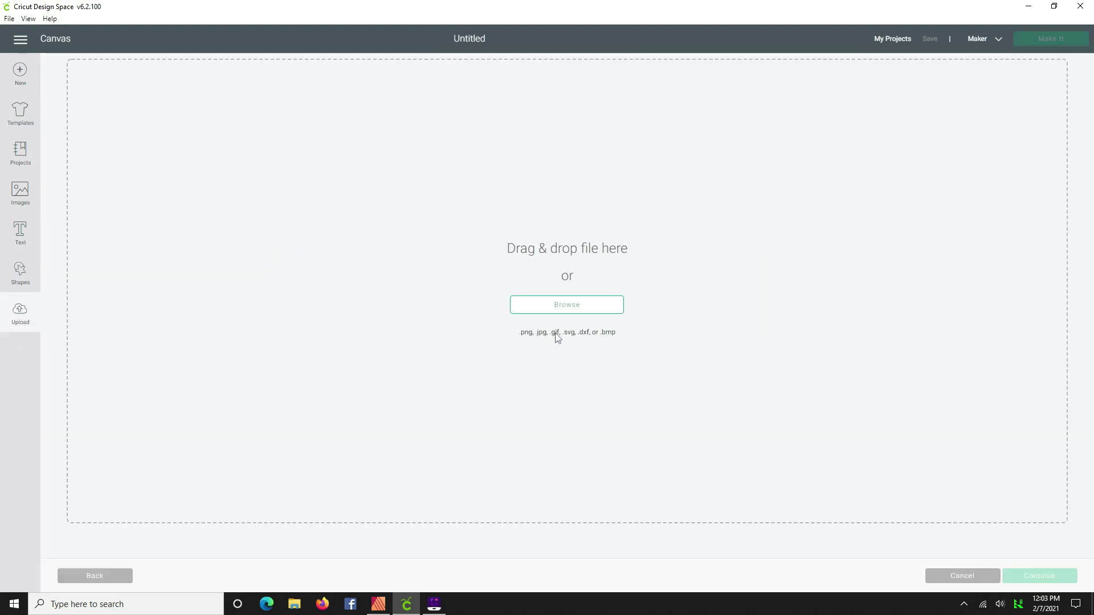
left_click(578, 308)
left_click(193, 118)
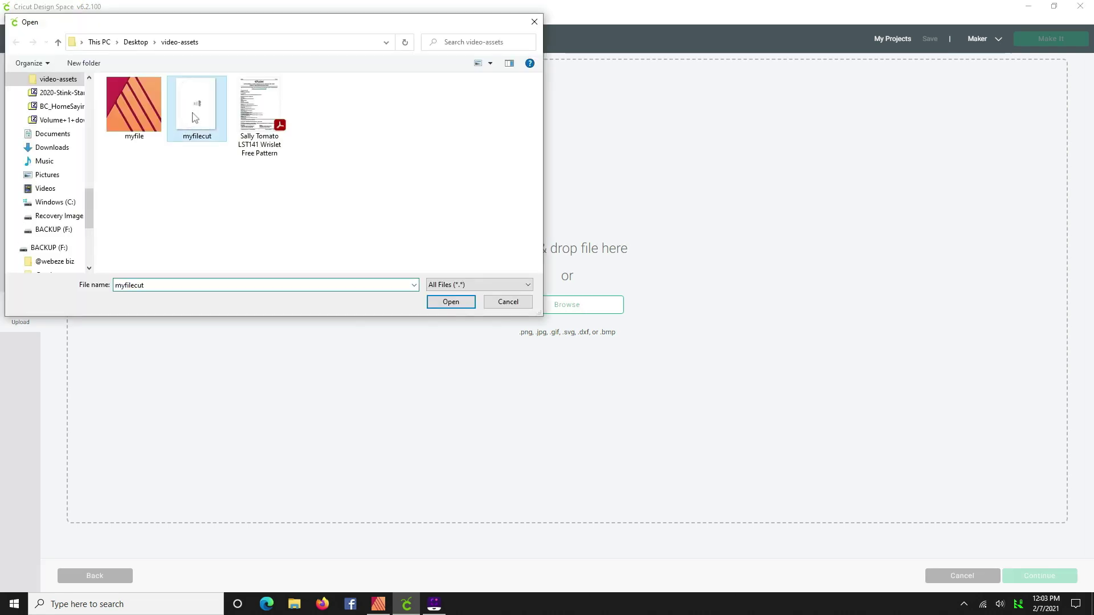
double_click(194, 117)
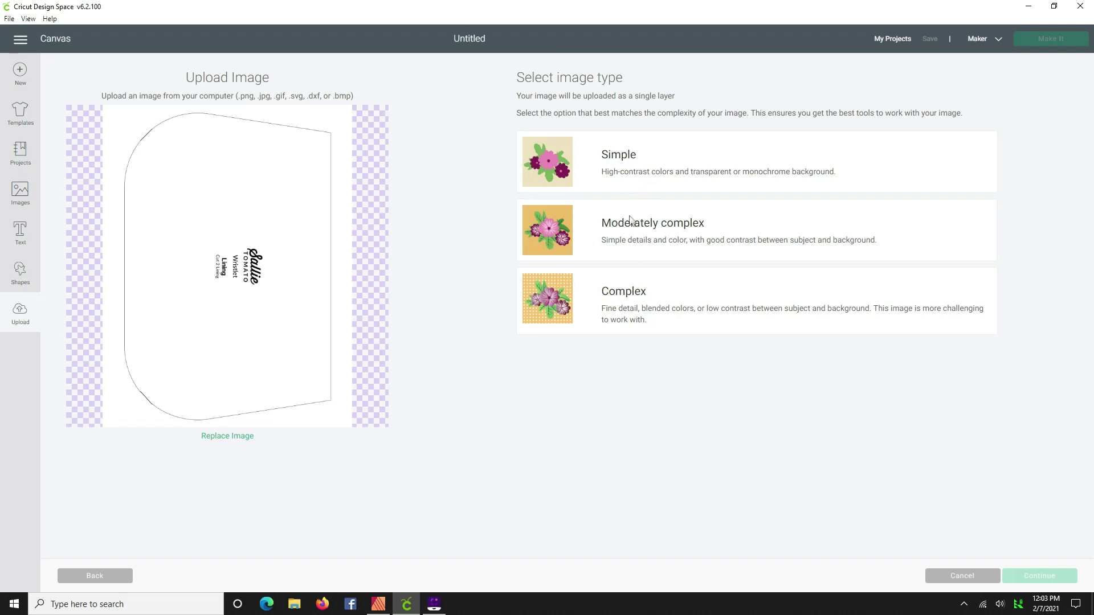
Step: Set the uploaded image type to Complex, erase the white background outside the pattern outline, and continue to the image-saving options
left_click(625, 320)
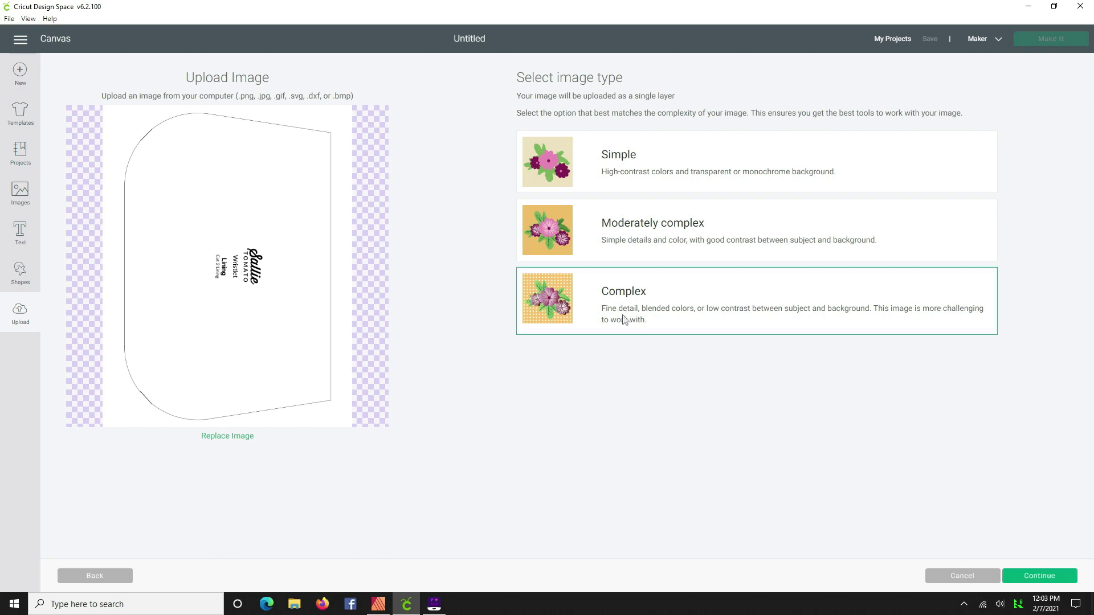
left_click(1040, 576)
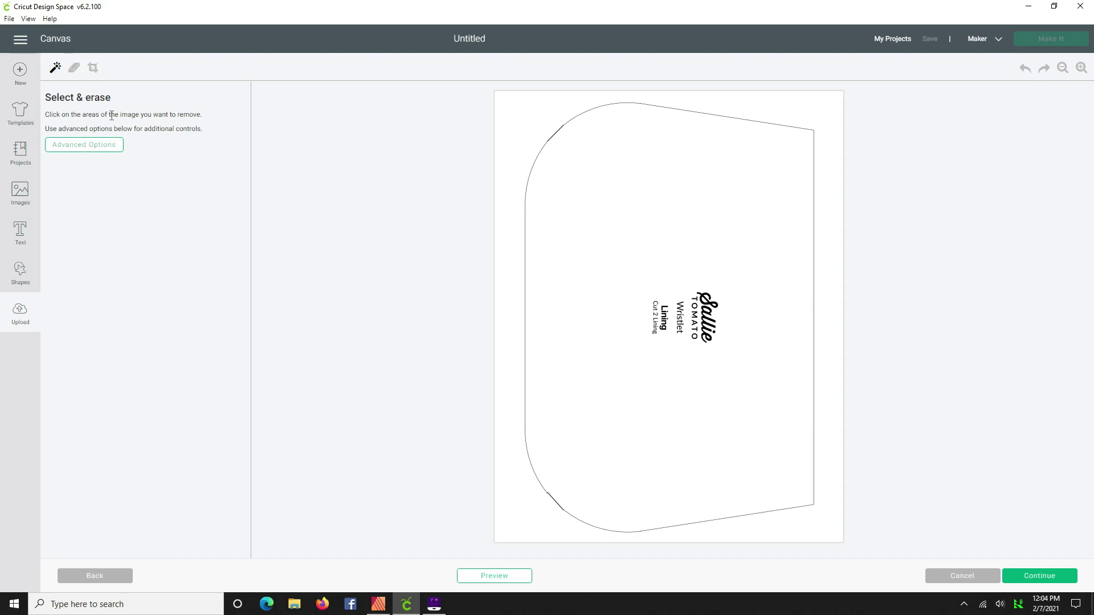
left_click(513, 109)
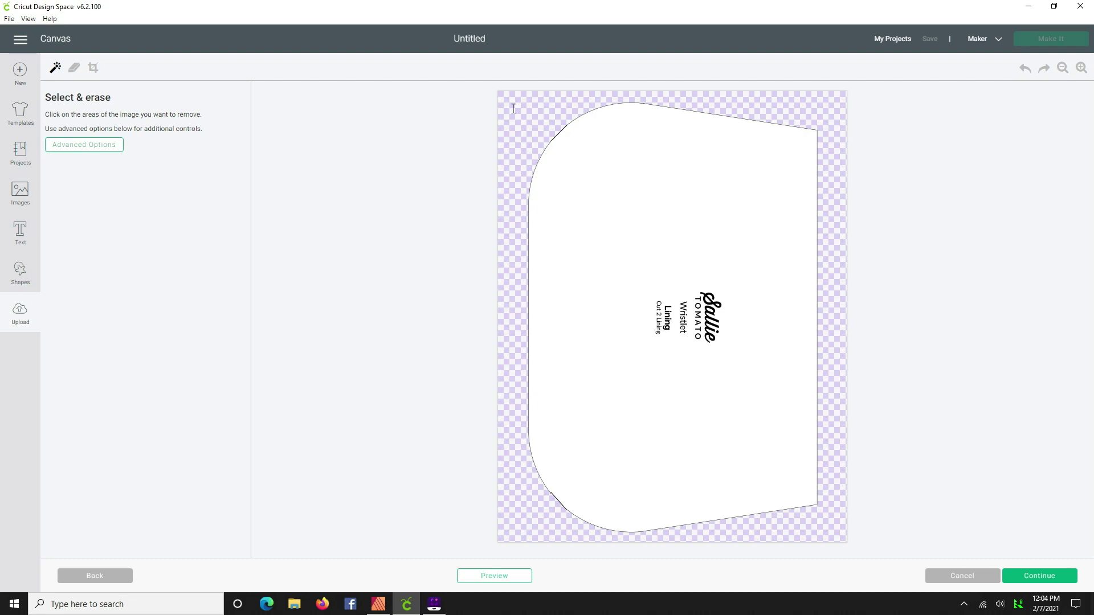
left_click(574, 115)
left_click(1039, 577)
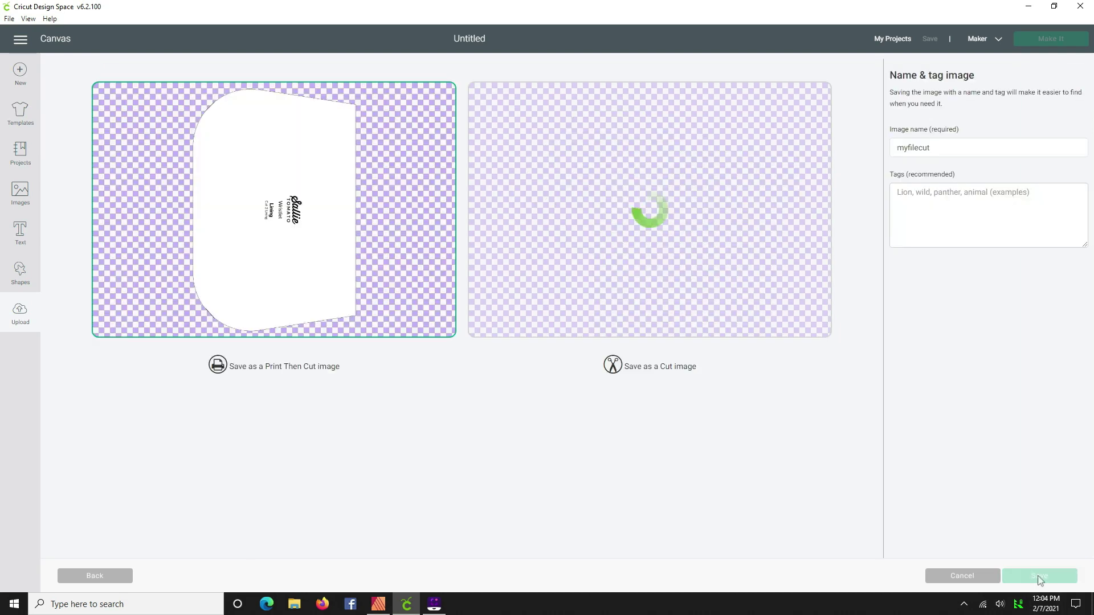
Step: Save the upload as a Cut image named myfilecut2 and insert it onto the canvas
left_click(654, 374)
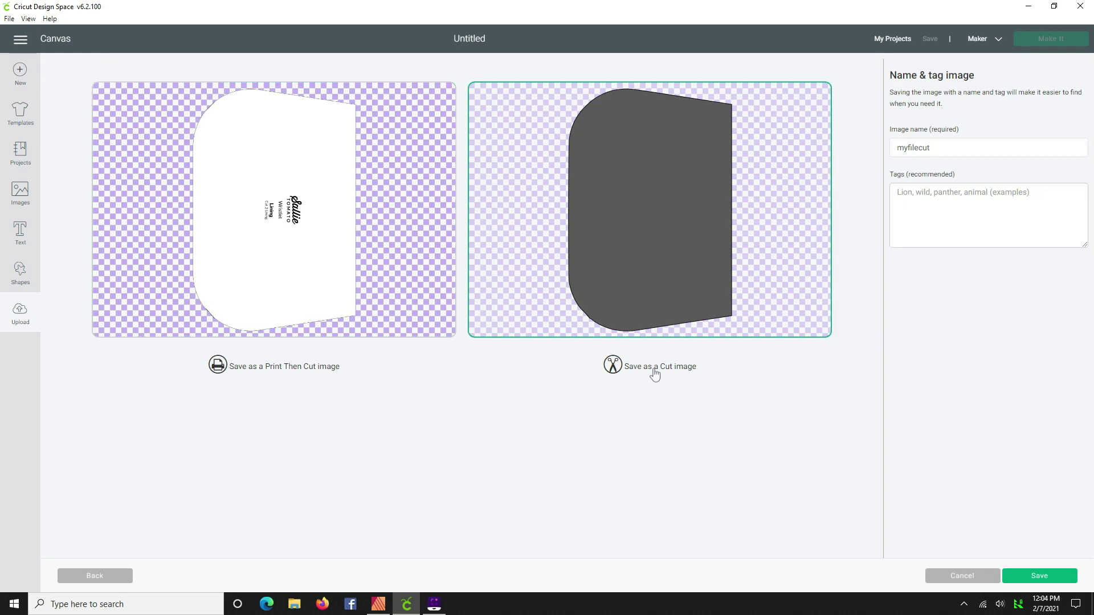
left_click(939, 147)
type("2")
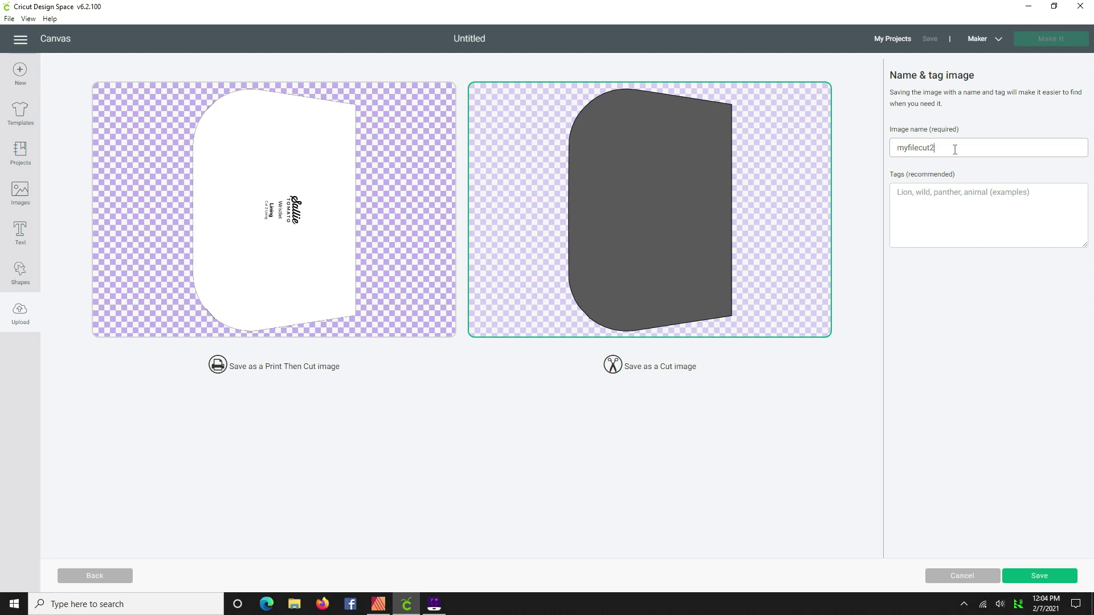
left_click(914, 200)
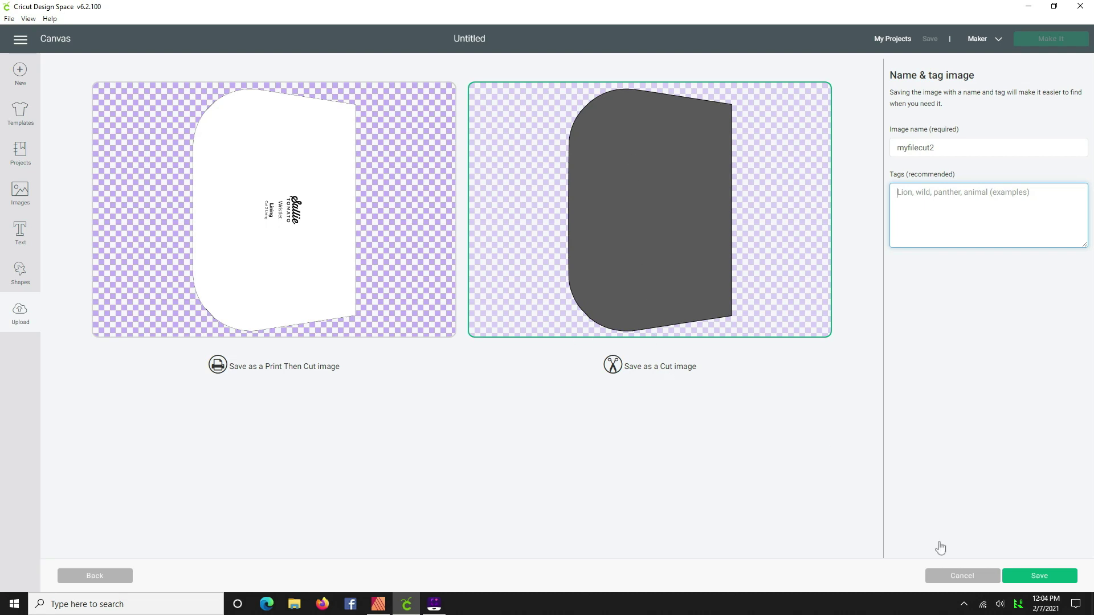
left_click(1034, 577)
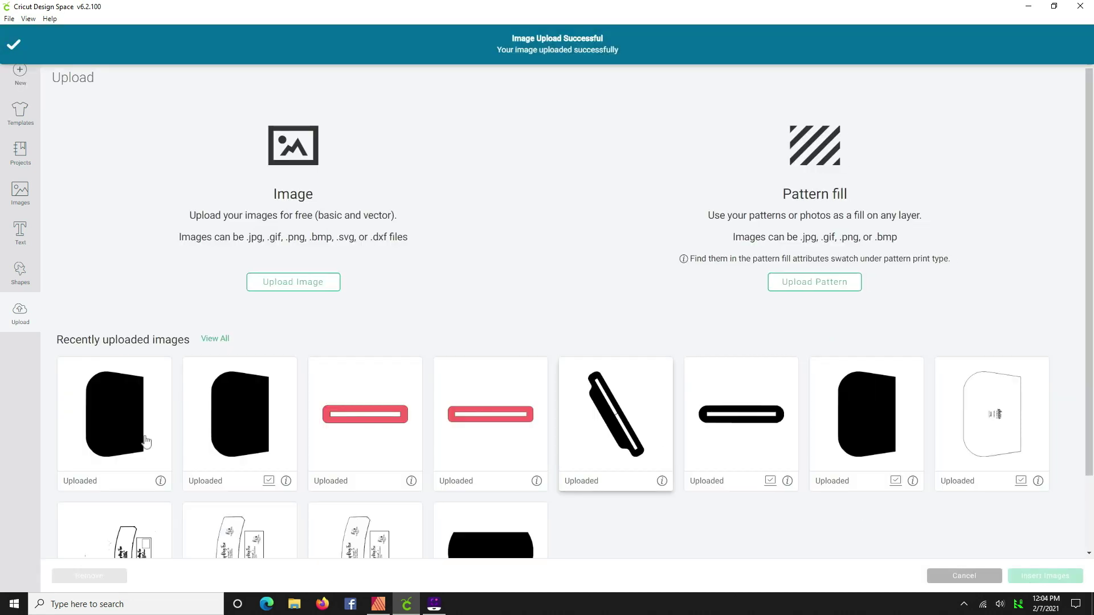
left_click(114, 421)
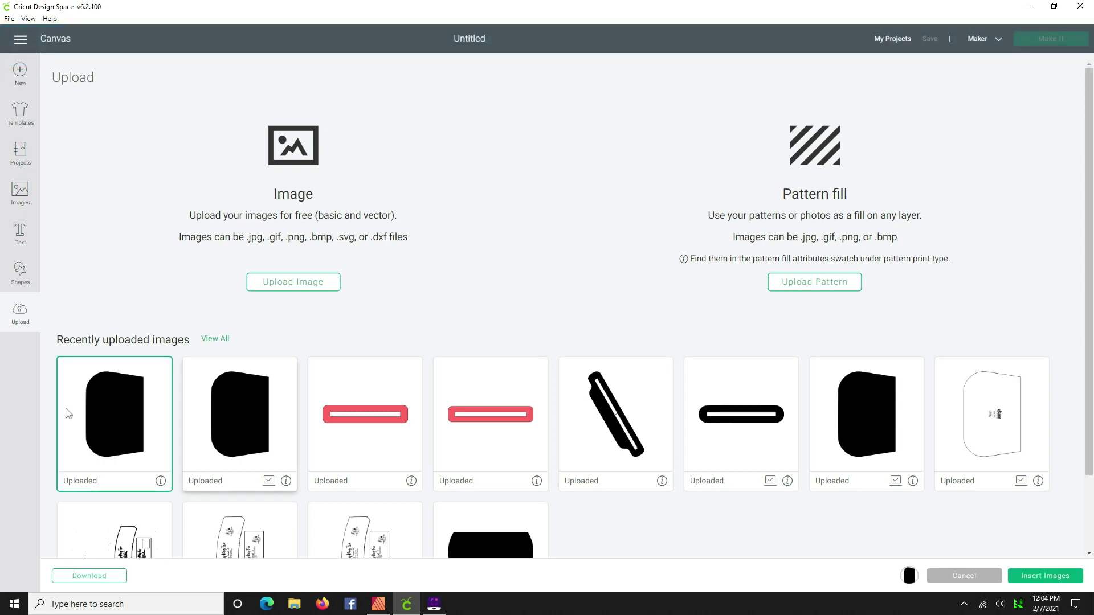
left_click(1042, 577)
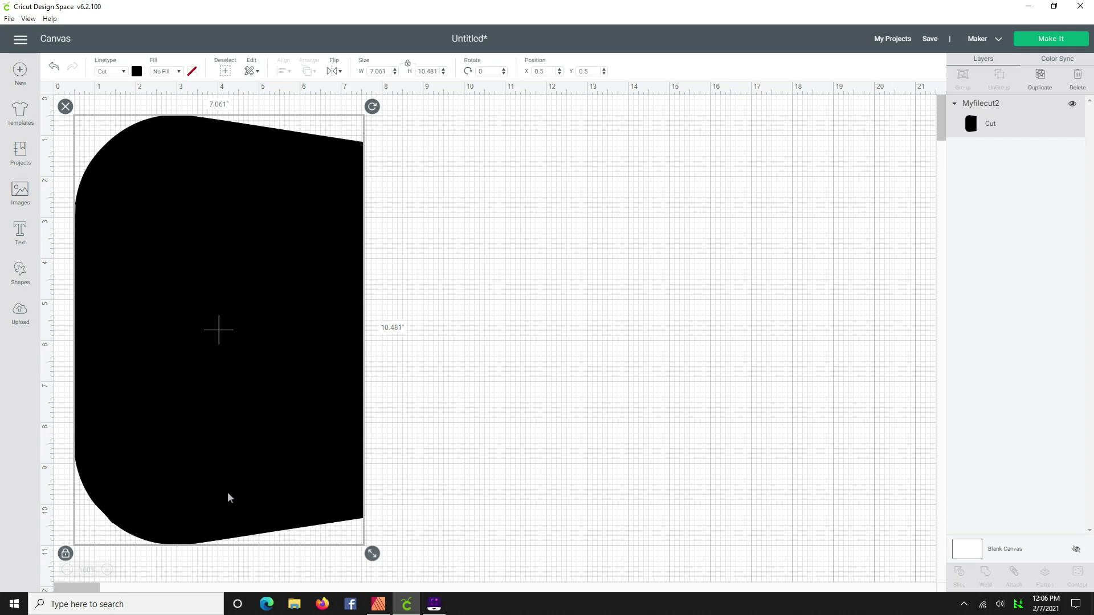
Step: Unlock the lining shape's proportions, set its width to 5.649 and height to 8.395 inches, and lock the proportions again
left_click(65, 553)
left_click(379, 72)
type("5")
type(".649")
key("Tab")
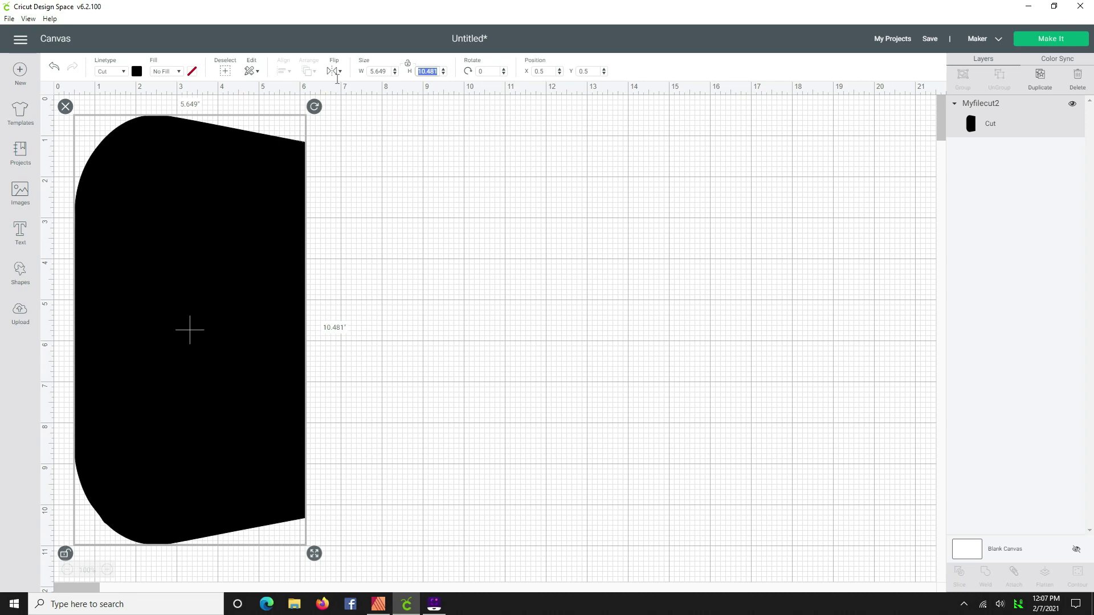
type("8.39")
key("Tab")
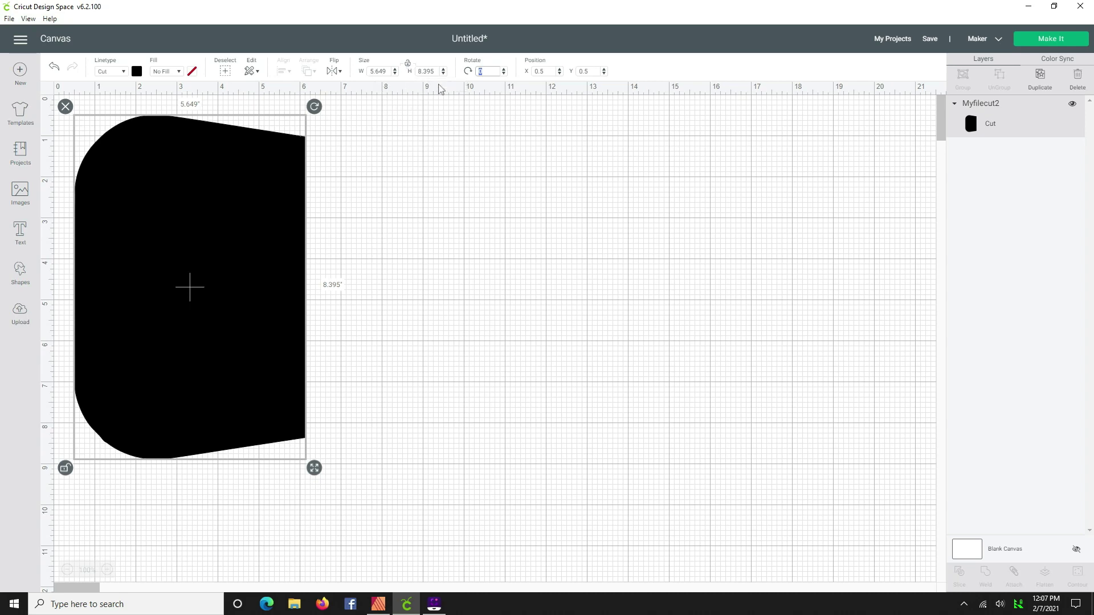
left_click(407, 64)
Step: Duplicate the lining shape, flip the copy horizontally, and place it just to the right of the original with a narrow gap
right_click(161, 199)
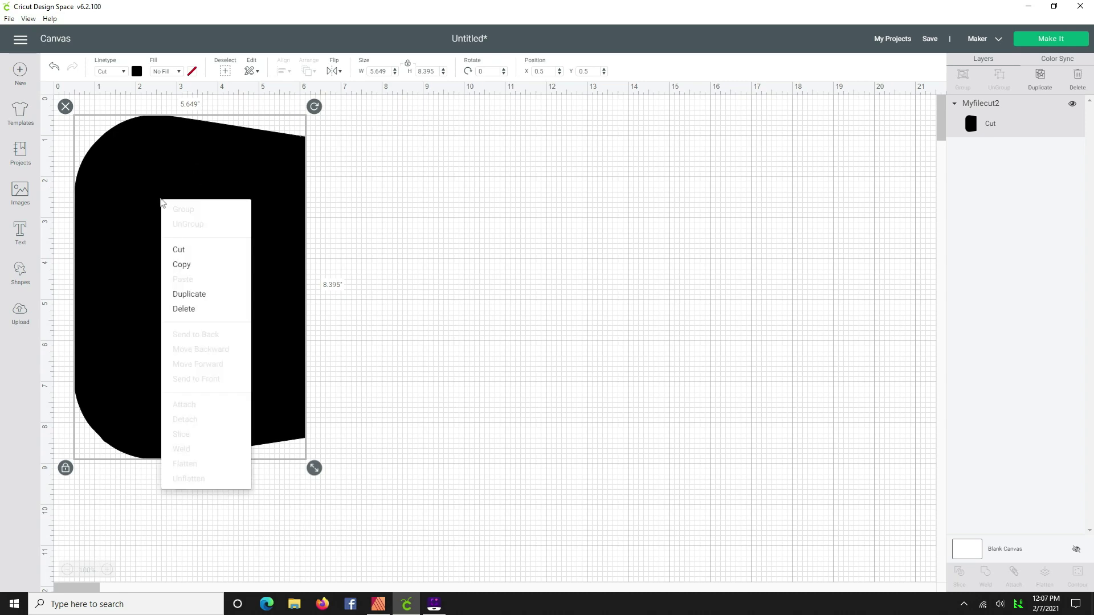
left_click(206, 292)
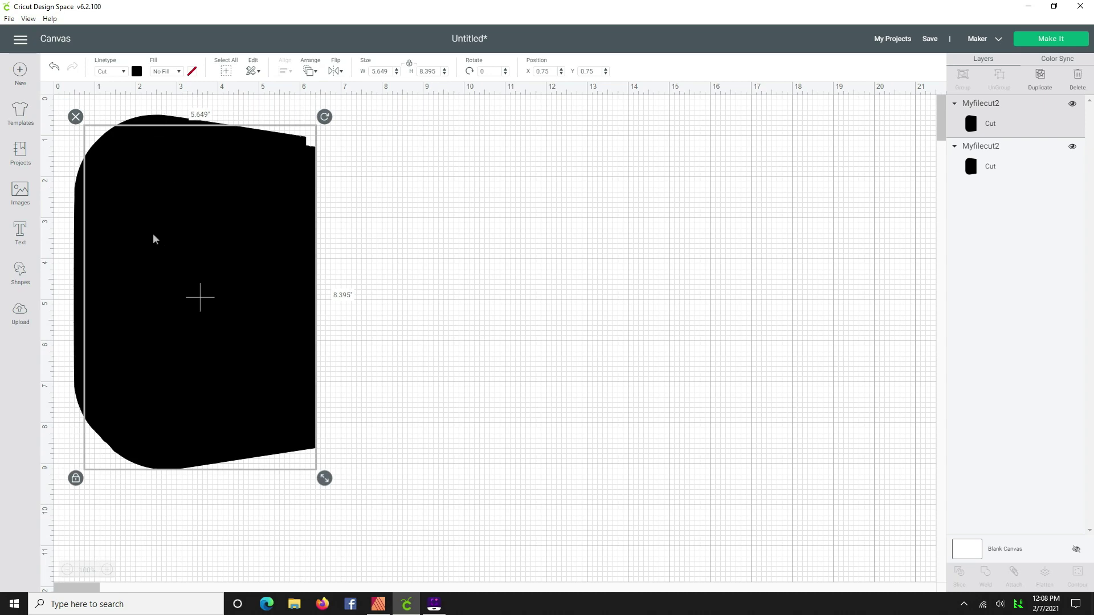
left_click_drag(216, 227, 386, 234)
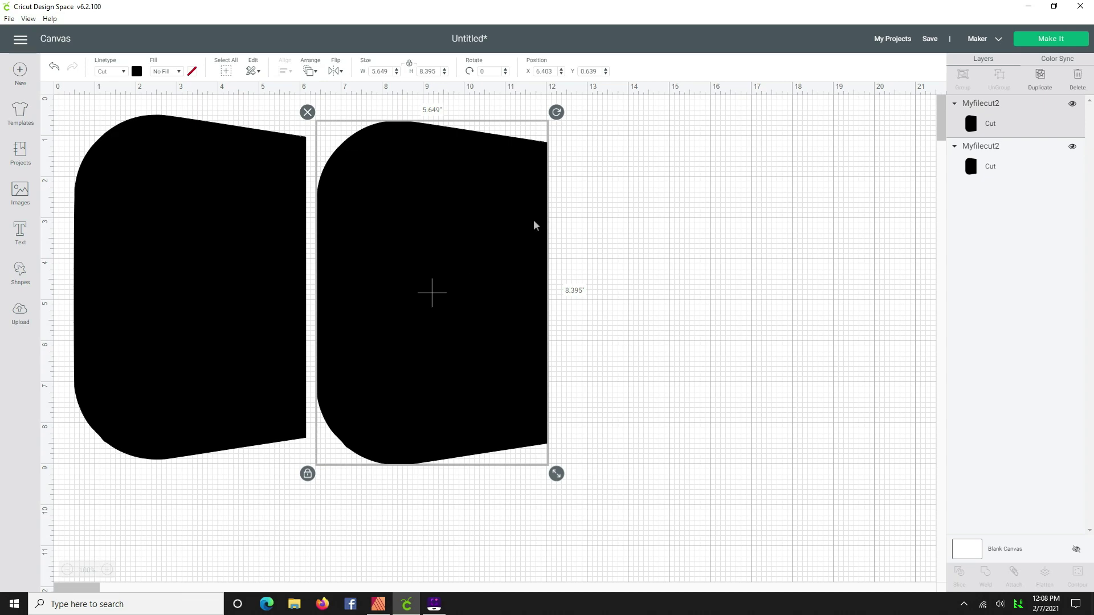
left_click(337, 71)
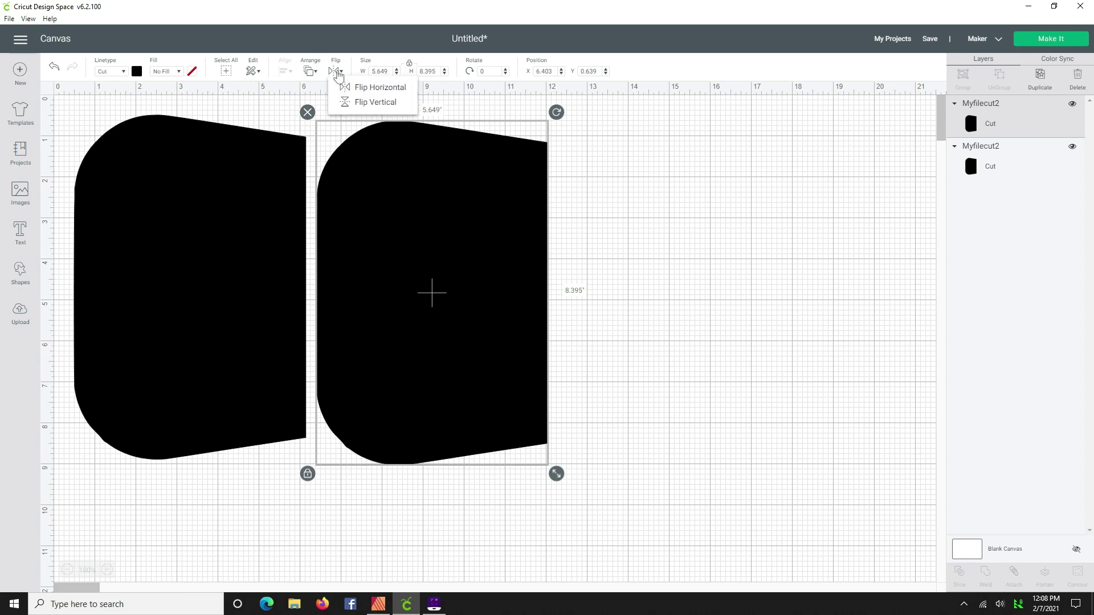
left_click(358, 88)
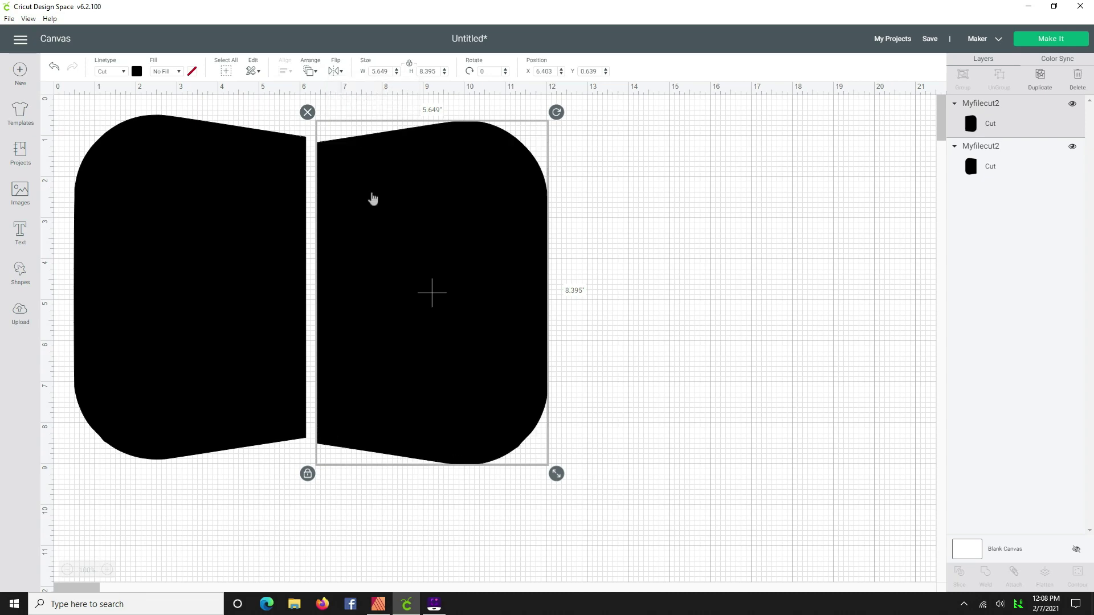
left_click_drag(372, 194, 363, 195)
Step: Select both lining shapes and align their top edges
left_click(180, 231)
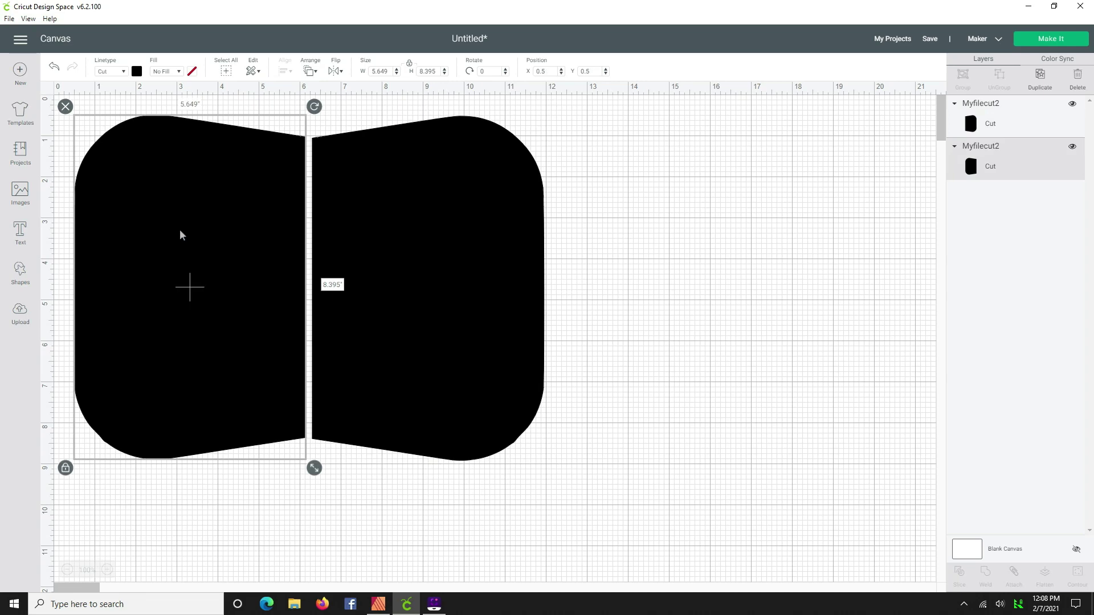
left_click(390, 228, "shift")
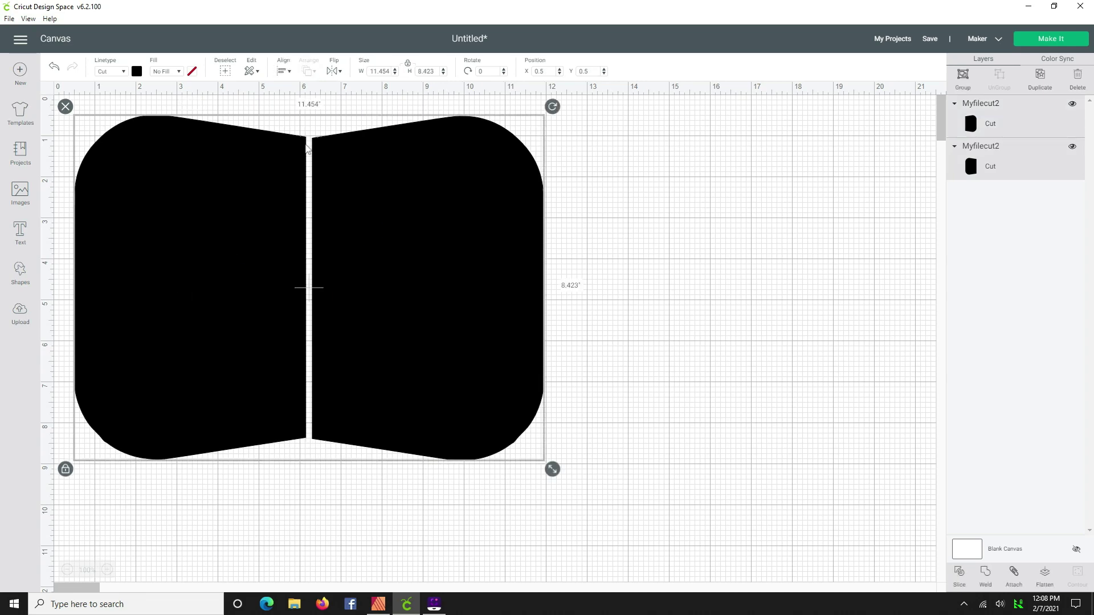
left_click(281, 73)
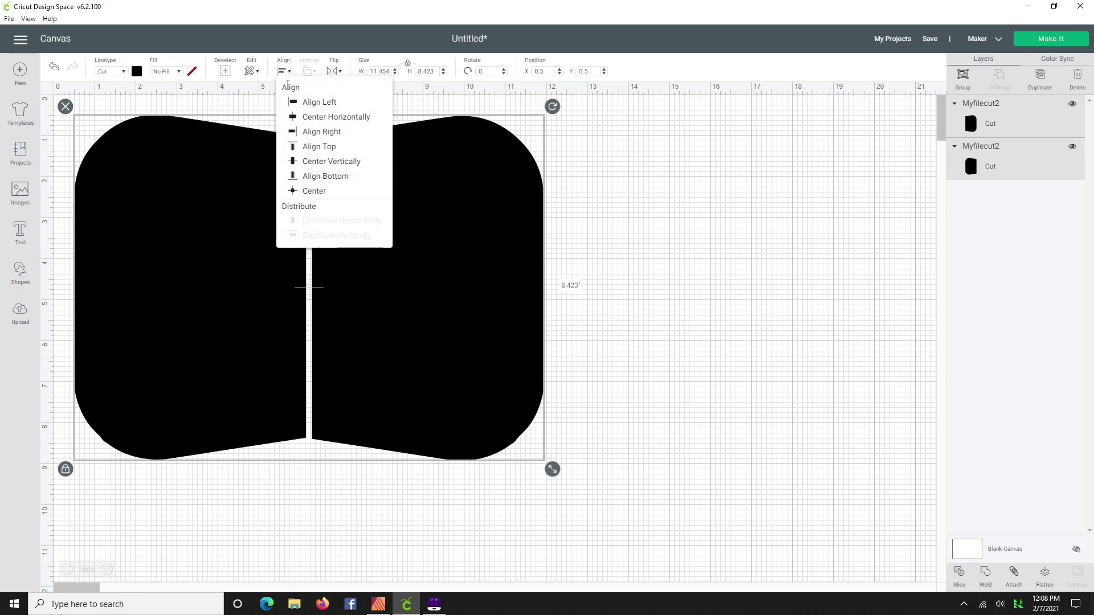
left_click(313, 148)
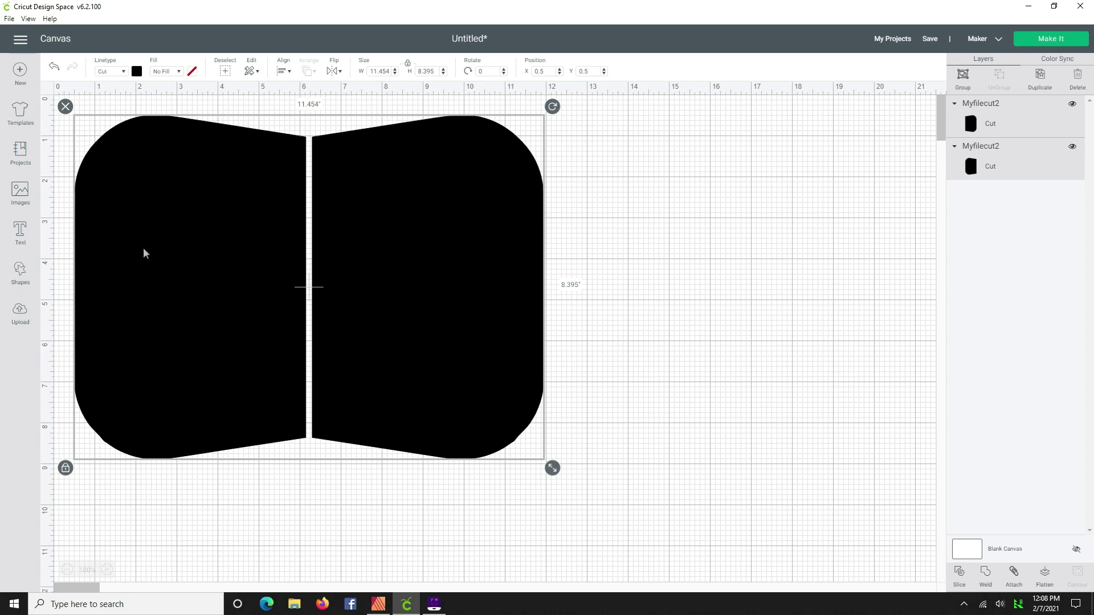
Step: Reposition the selected pair of shapes near the canvas origin, at about X 0.49 and Y 0.29 inches
left_click_drag(156, 271, 152, 261)
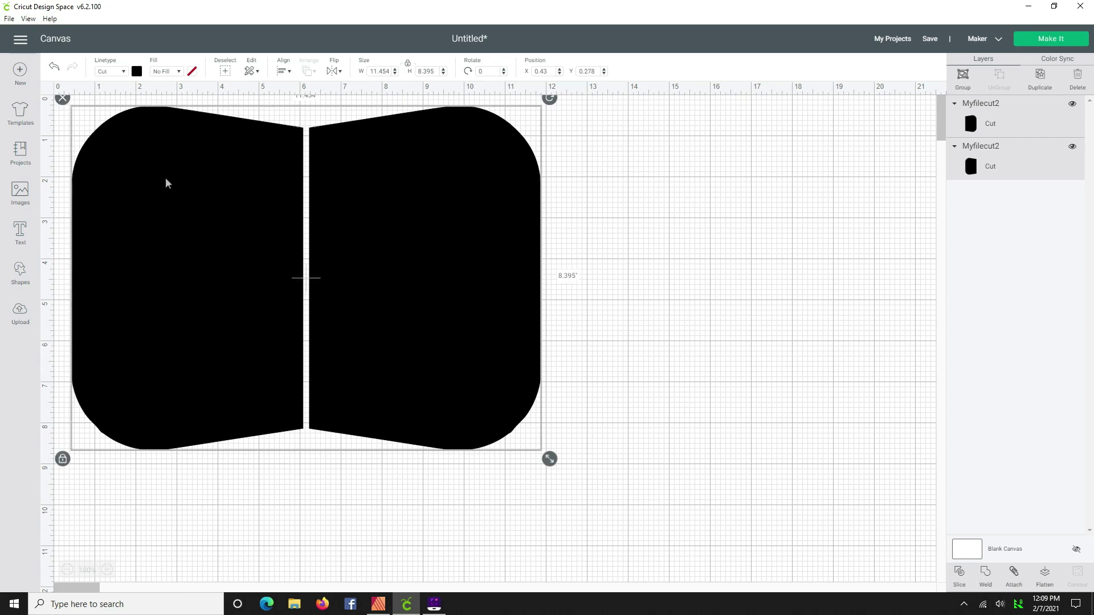
left_click_drag(166, 178, 173, 179)
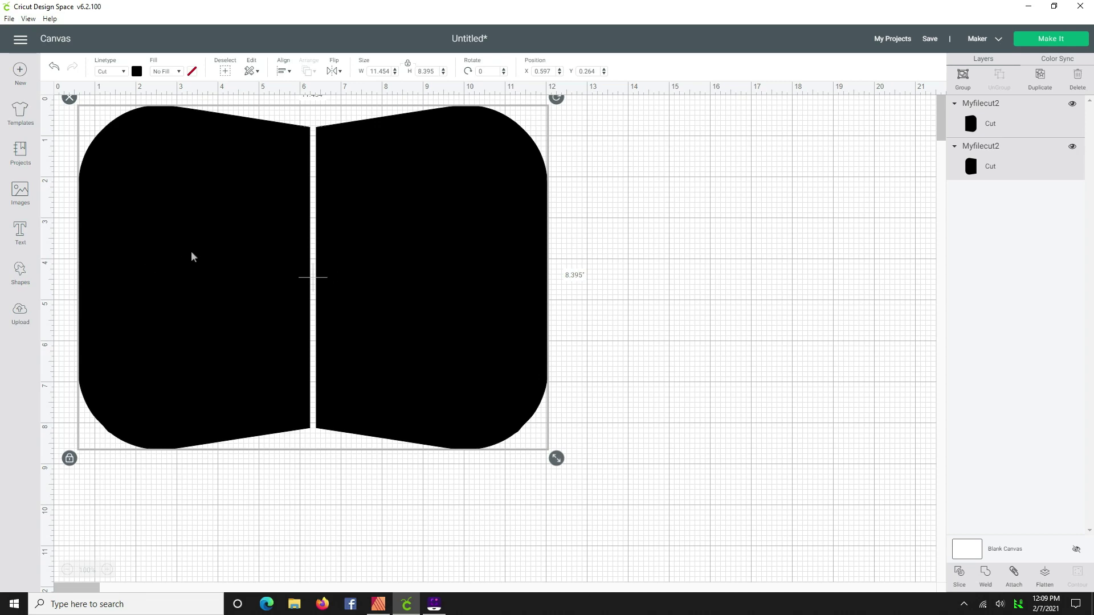
left_click_drag(144, 281, 139, 285)
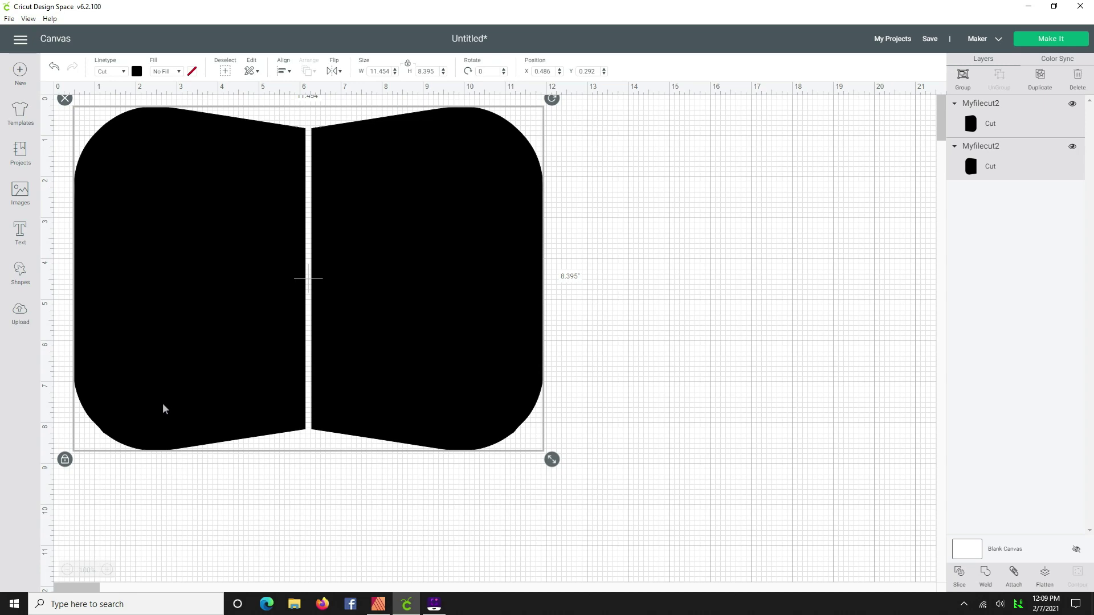
Step: Save the project under a name made of the person's first name in possessive form followed by Pouch
left_click(930, 35)
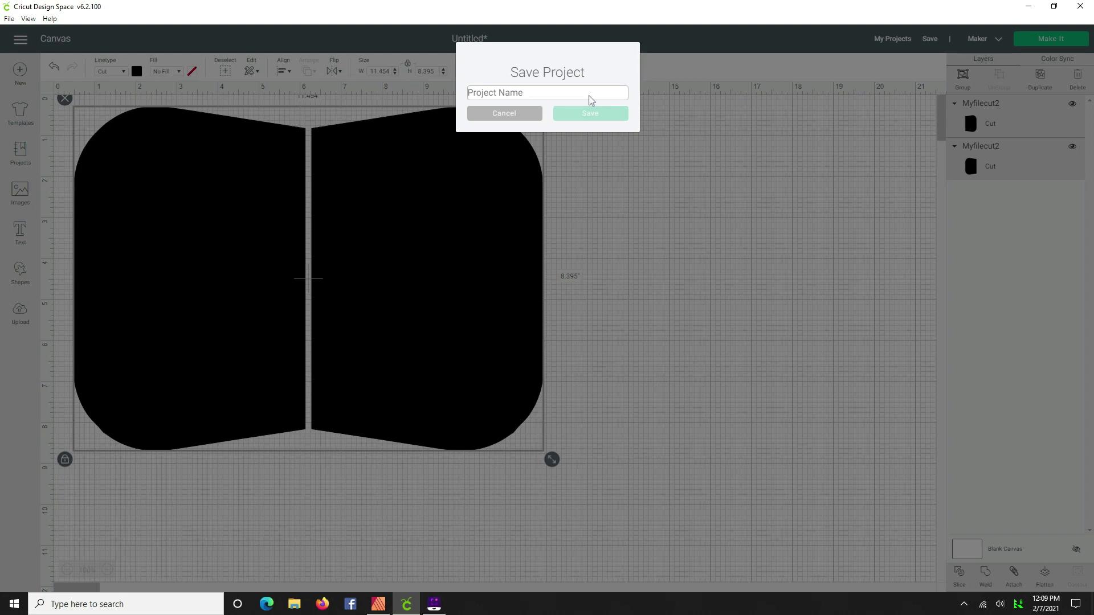
type("Kelley")
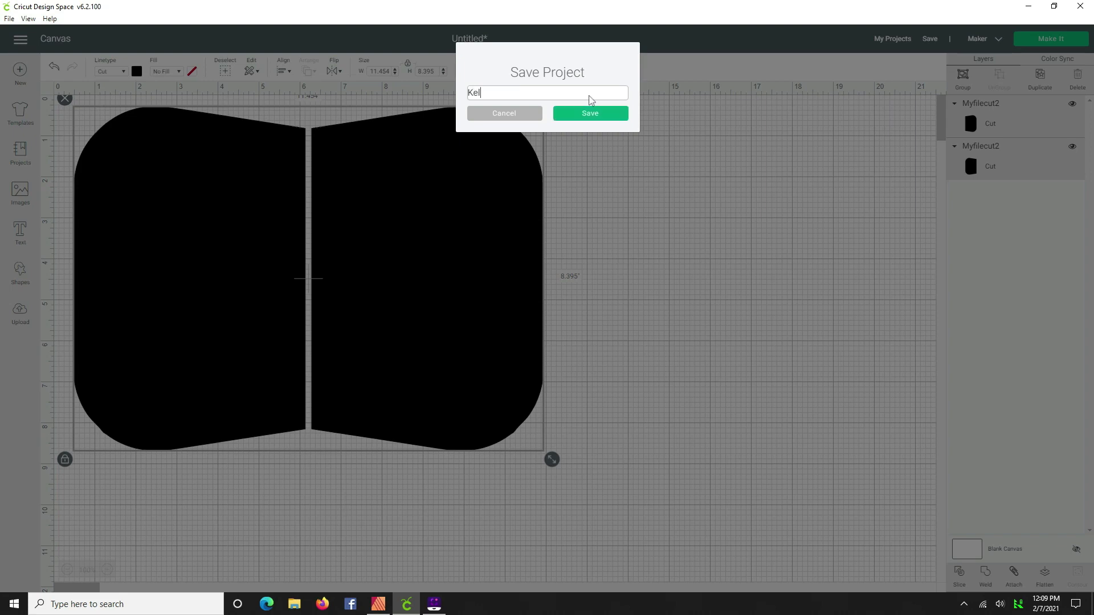
type("'s Pouch")
left_click(596, 118)
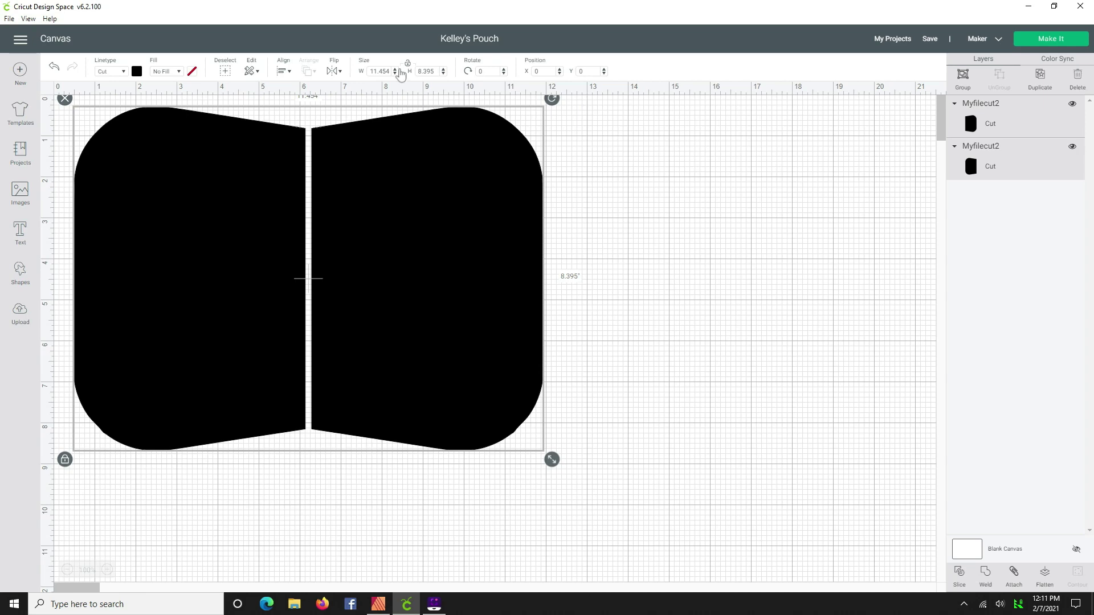
Step: Send the project to be made on the 12 x 12 inch mat, with Cotton as base material and pressure set to More
left_click(1052, 38)
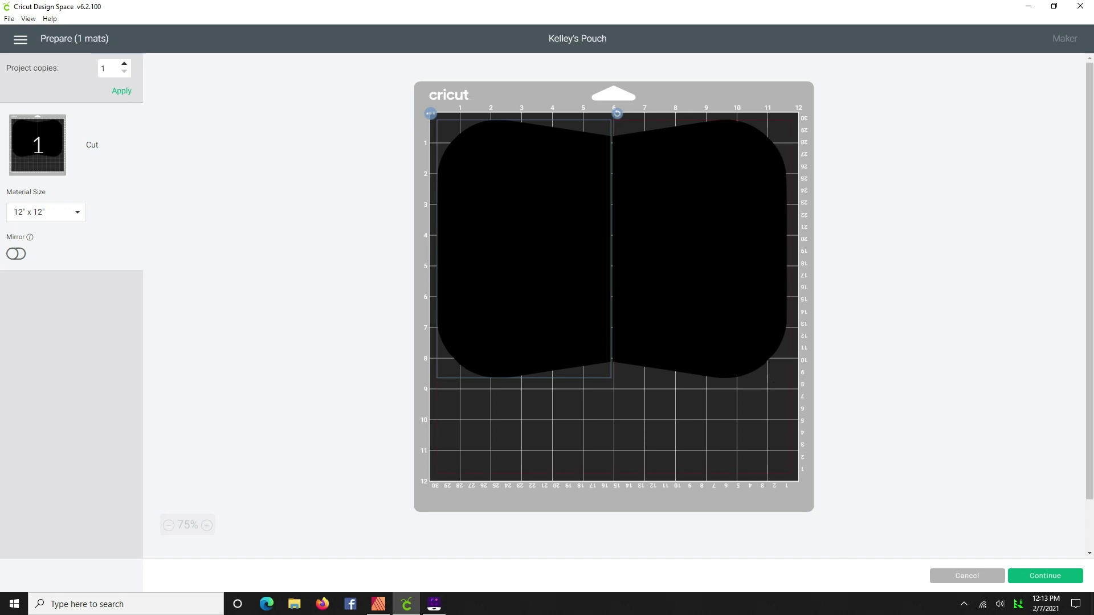
left_click(1048, 576)
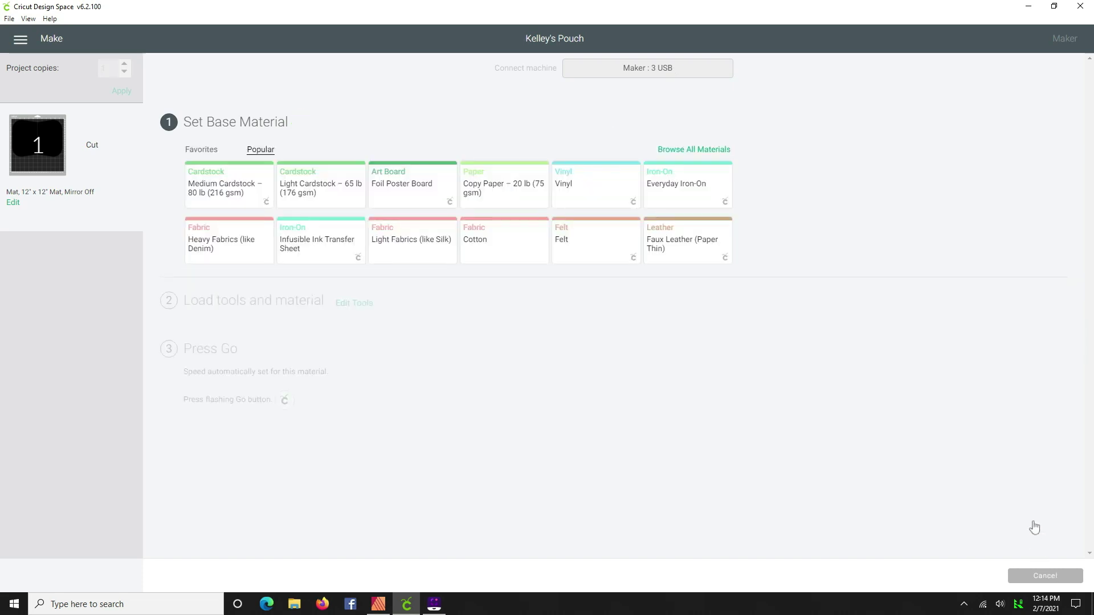
left_click(489, 254)
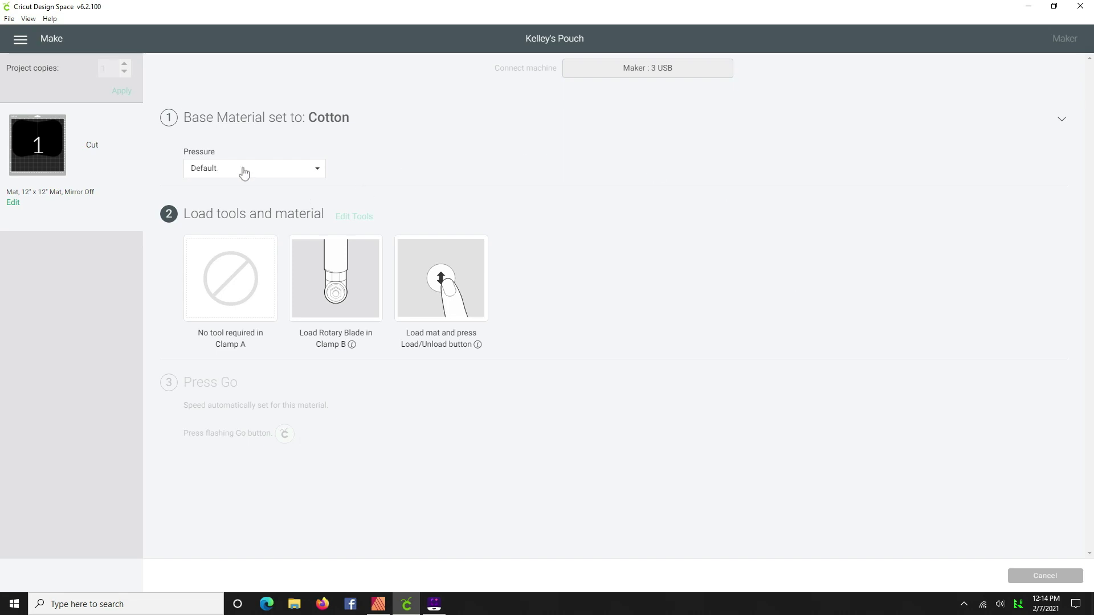
left_click(268, 170)
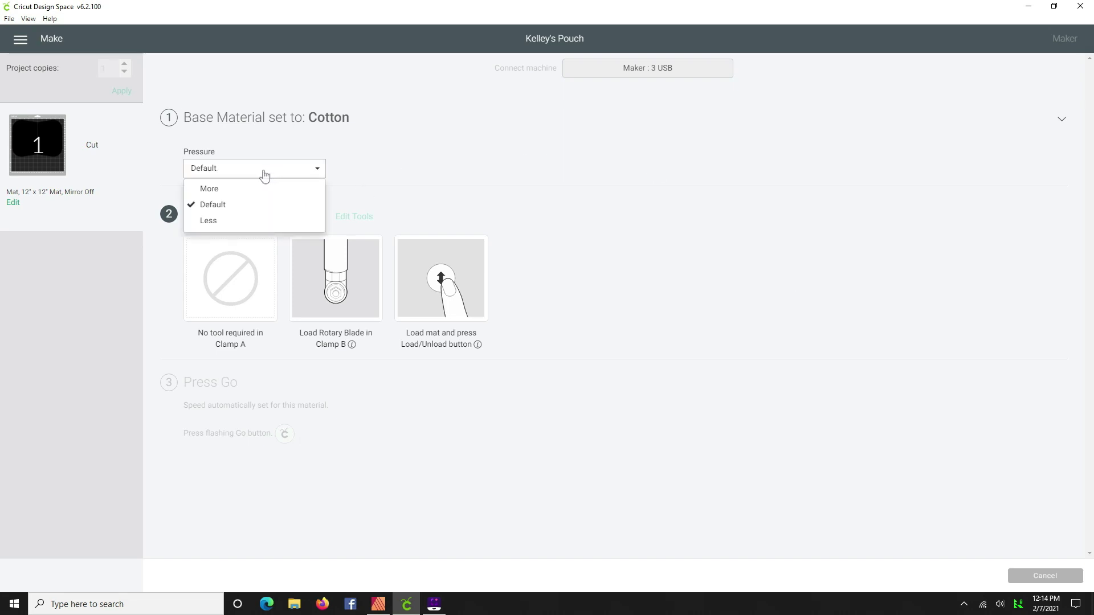
left_click(218, 189)
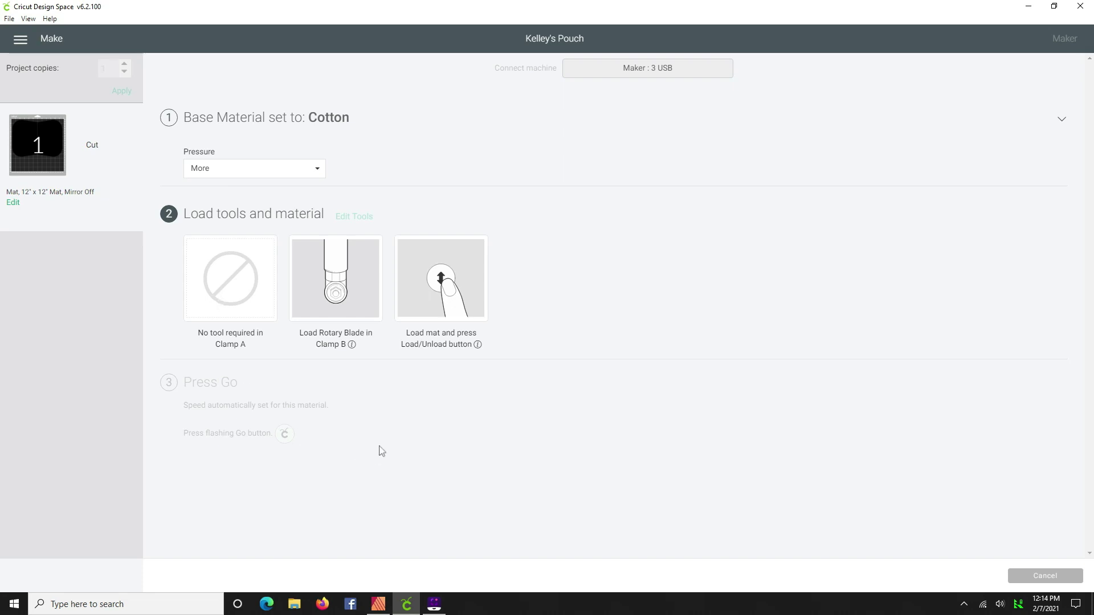